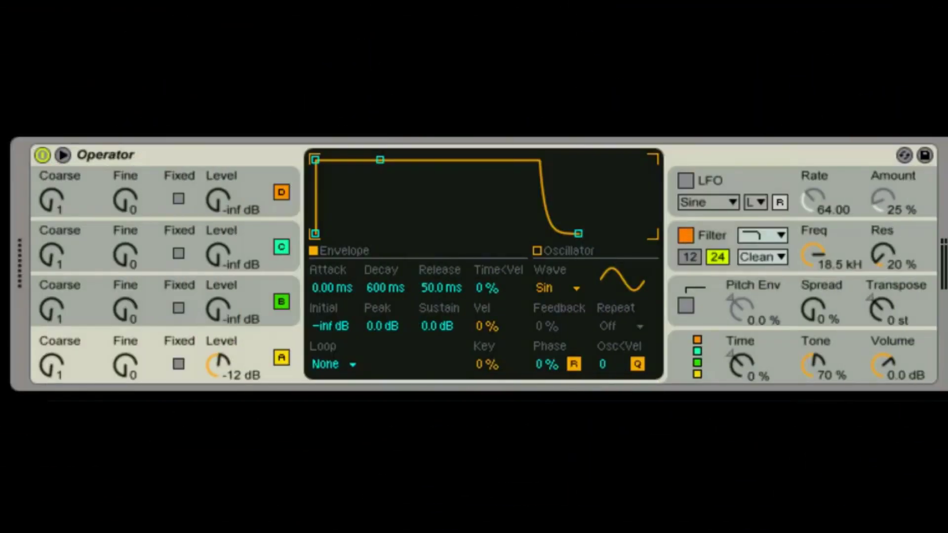
Step: Select Operator, toggle the LFO on and off, then show the filter envelope (600 ms decay, 100% peak)
{"action": "left_click", "coordinate": [238, 157]}
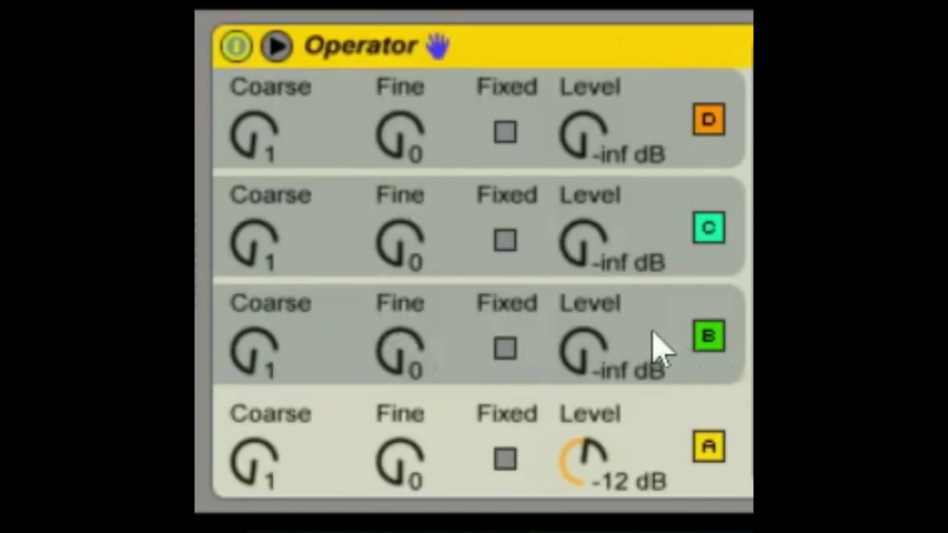
{"action": "left_click", "coordinate": [250, 302]}
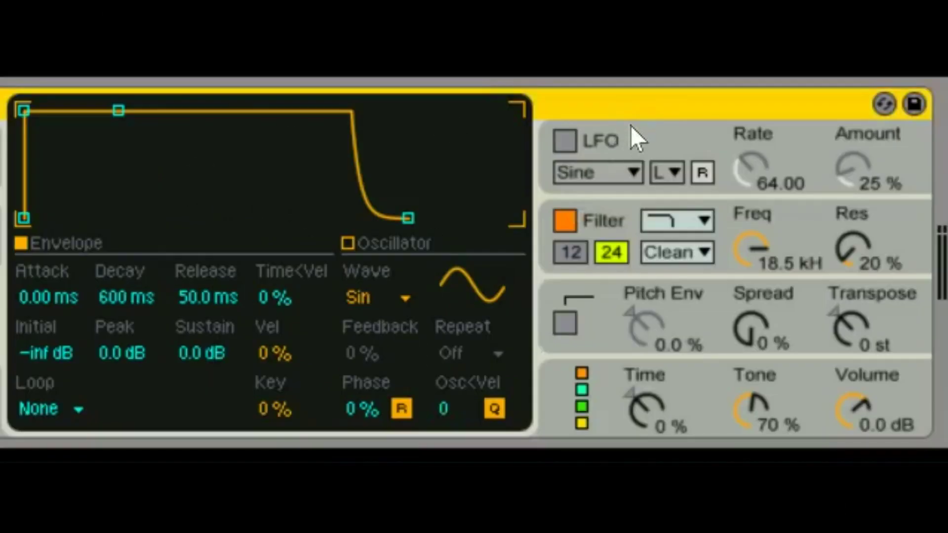
{"action": "left_click", "coordinate": [630, 138]}
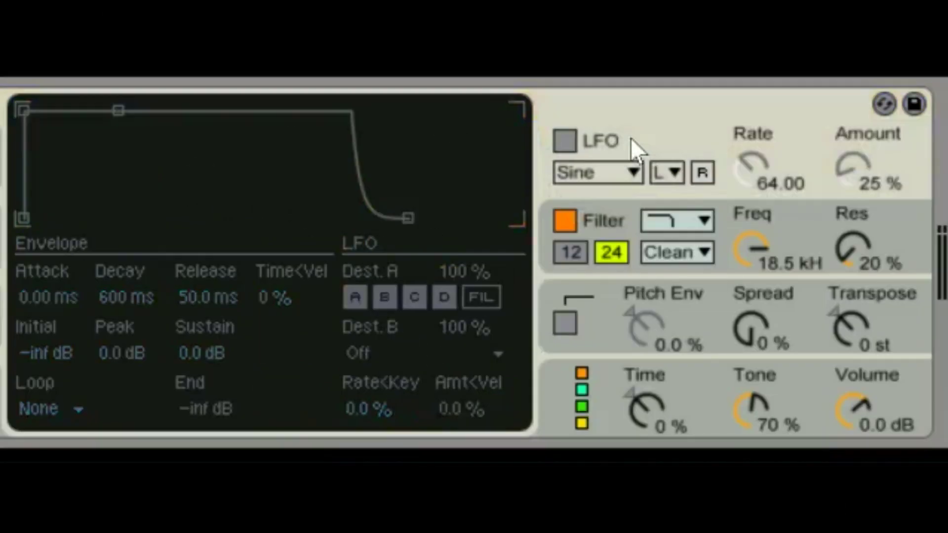
{"action": "left_click", "coordinate": [567, 142]}
{"action": "left_click", "coordinate": [569, 141]}
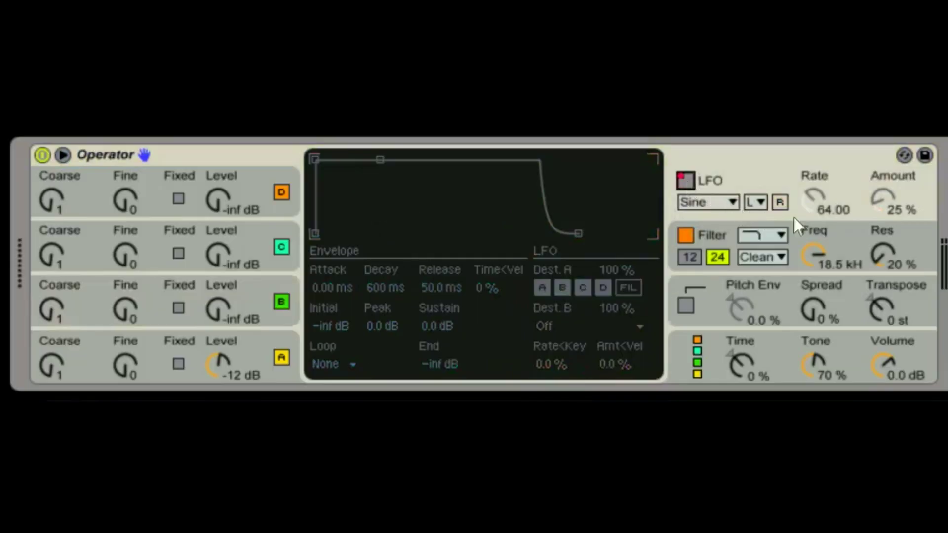
{"action": "left_click", "coordinate": [844, 230]}
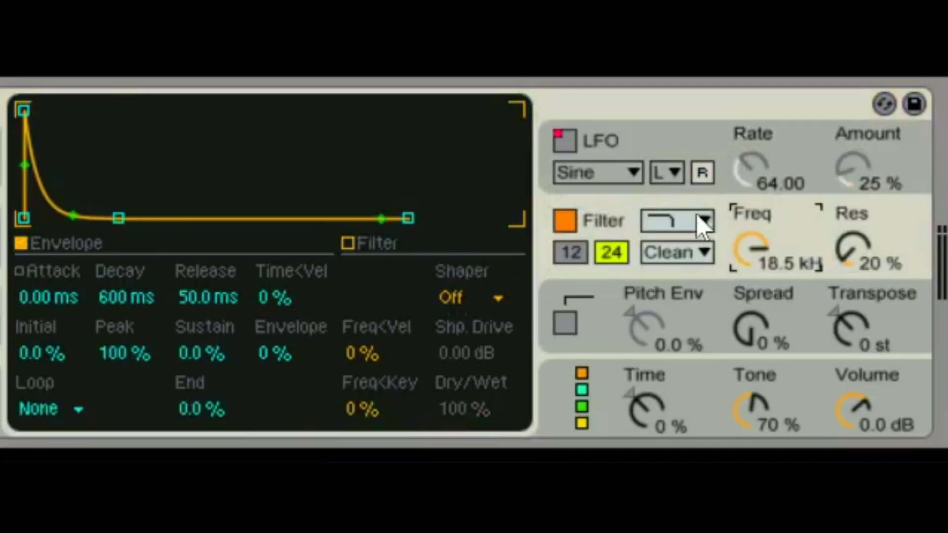
Step: Switch Operator's display to the LFO envelope with 600 ms decay and 50 ms release
{"action": "left_click", "coordinate": [640, 139]}
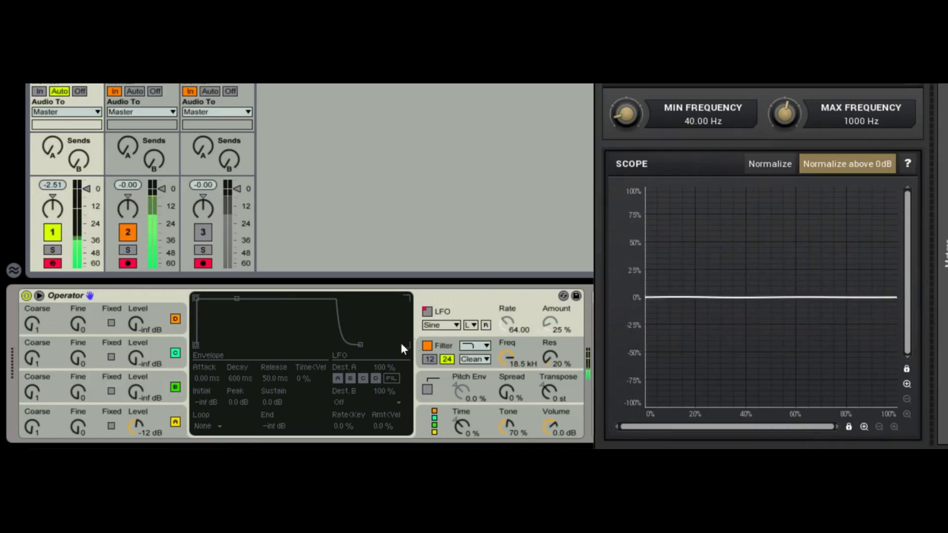
Step: Give operator A the Saw D waveform and return to the filter view
{"action": "left_click", "coordinate": [159, 409]}
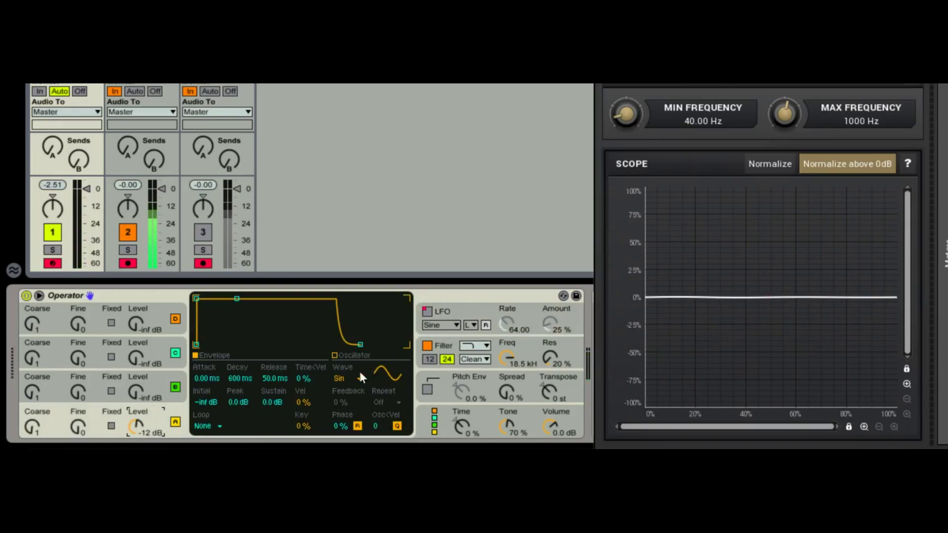
{"action": "left_click", "coordinate": [345, 379]}
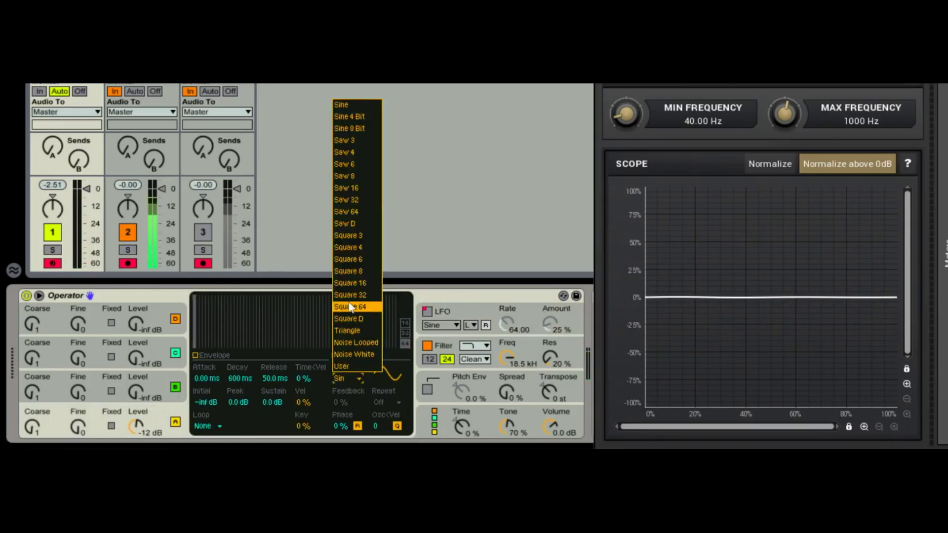
{"action": "left_click", "coordinate": [345, 223]}
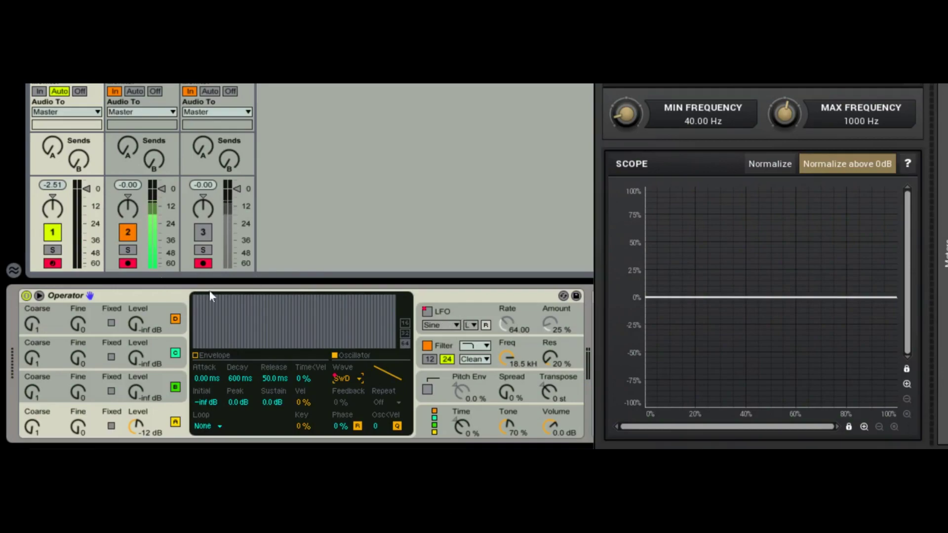
{"action": "left_click", "coordinate": [531, 354]}
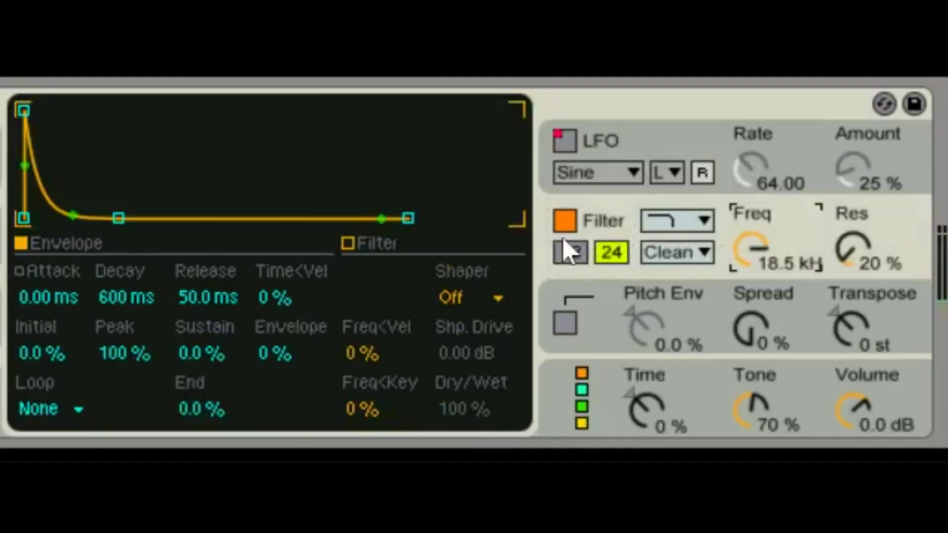
Step: Try the 12 dB slope, keep 24 dB, and drop the cutoff from 18.5 kHz to 524 Hz
{"action": "left_click", "coordinate": [568, 251]}
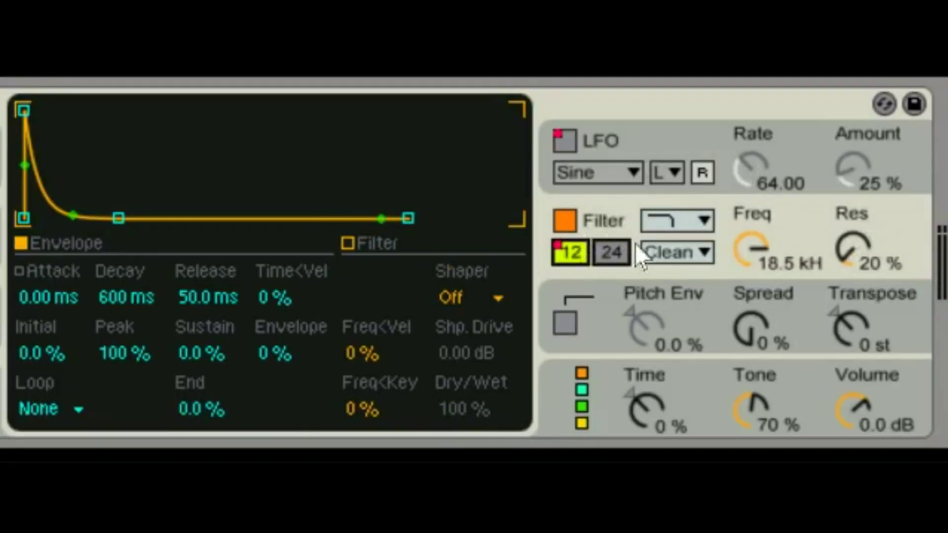
{"action": "left_click", "coordinate": [620, 252]}
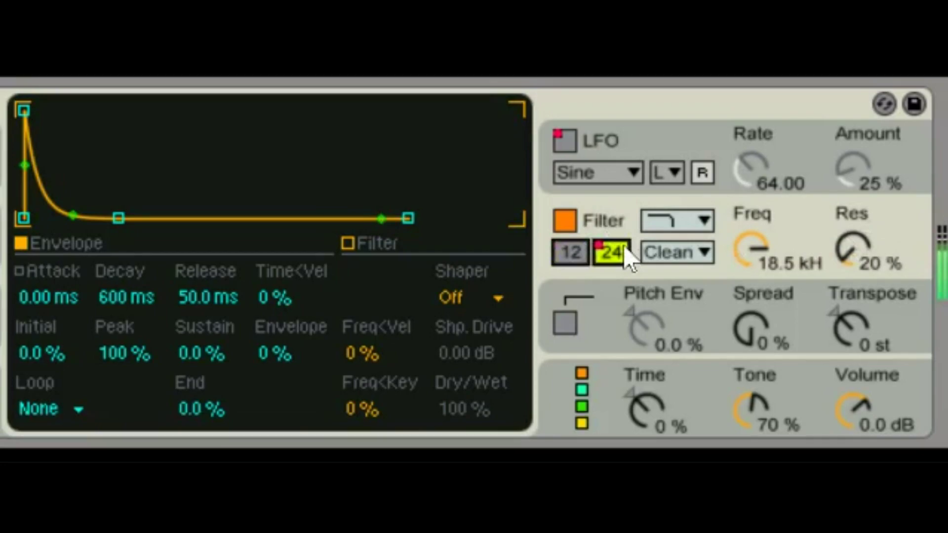
{"action": "left_click_drag", "start_coordinate": [766, 253], "coordinate": [766, 353]}
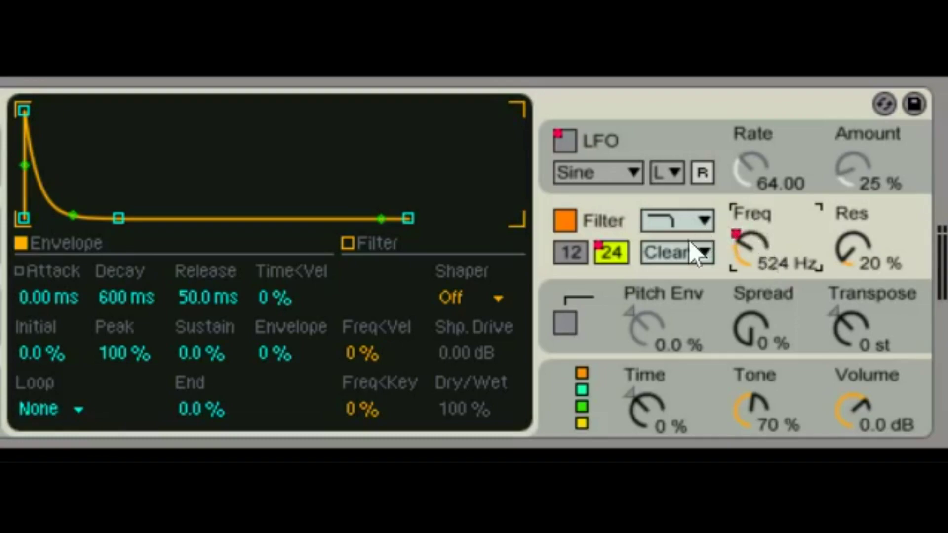
{"action": "left_click", "coordinate": [568, 253]}
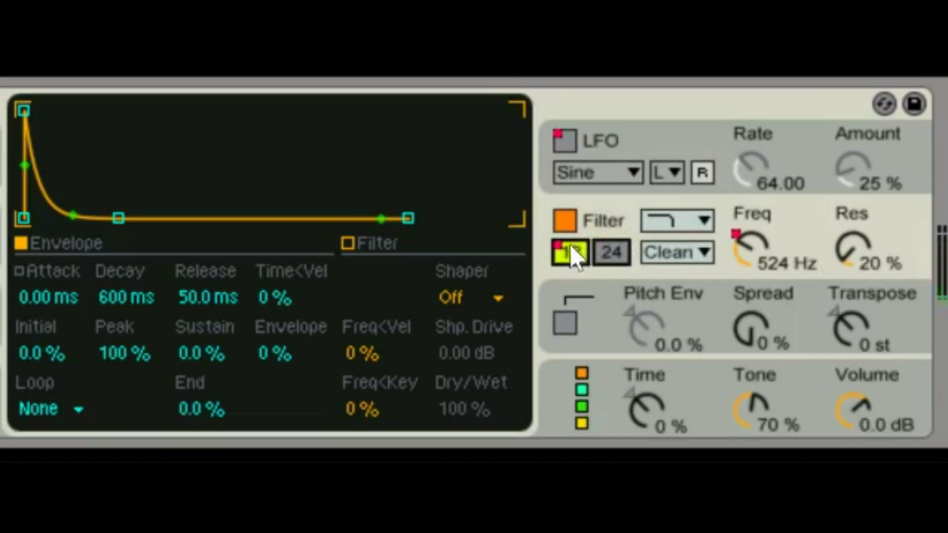
{"action": "left_click", "coordinate": [598, 255]}
{"action": "left_click", "coordinate": [573, 256]}
{"action": "left_click", "coordinate": [615, 252]}
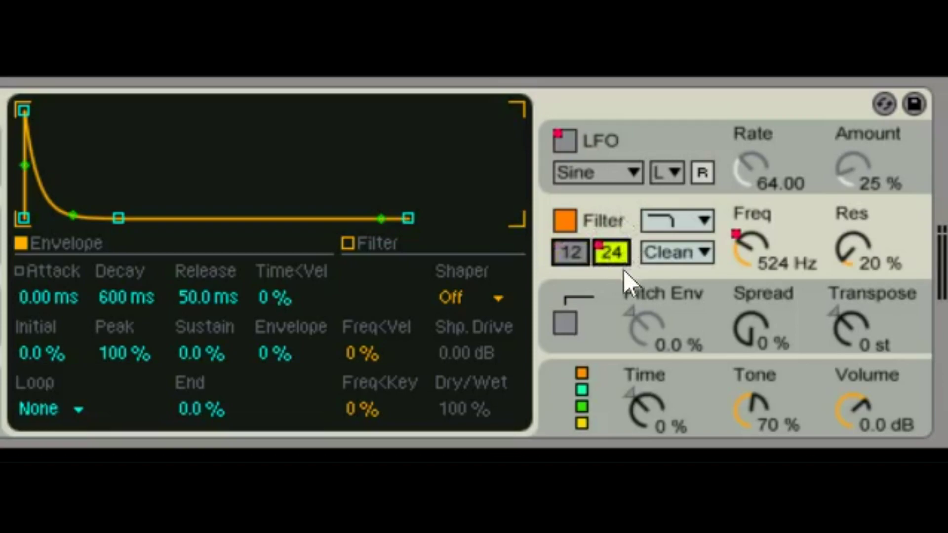
{"action": "left_click", "coordinate": [571, 253]}
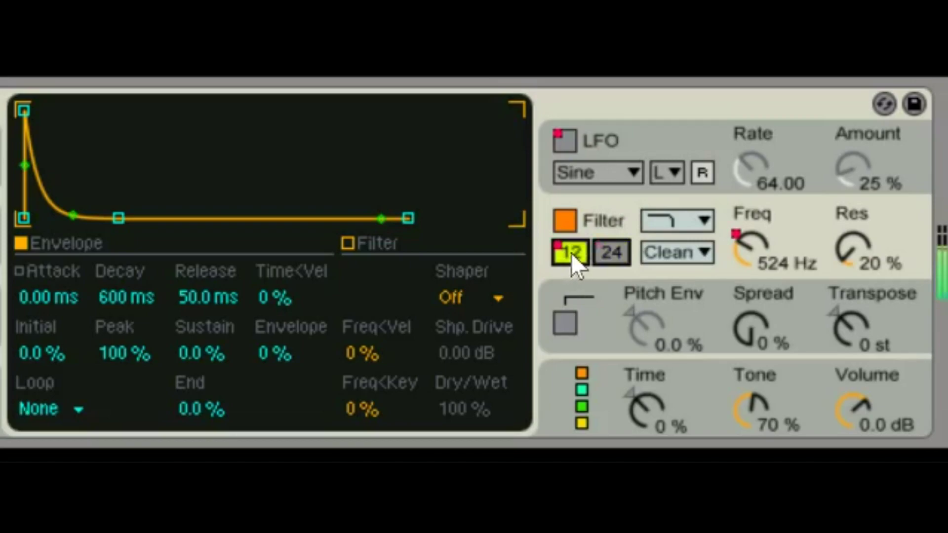
{"action": "left_click", "coordinate": [617, 250]}
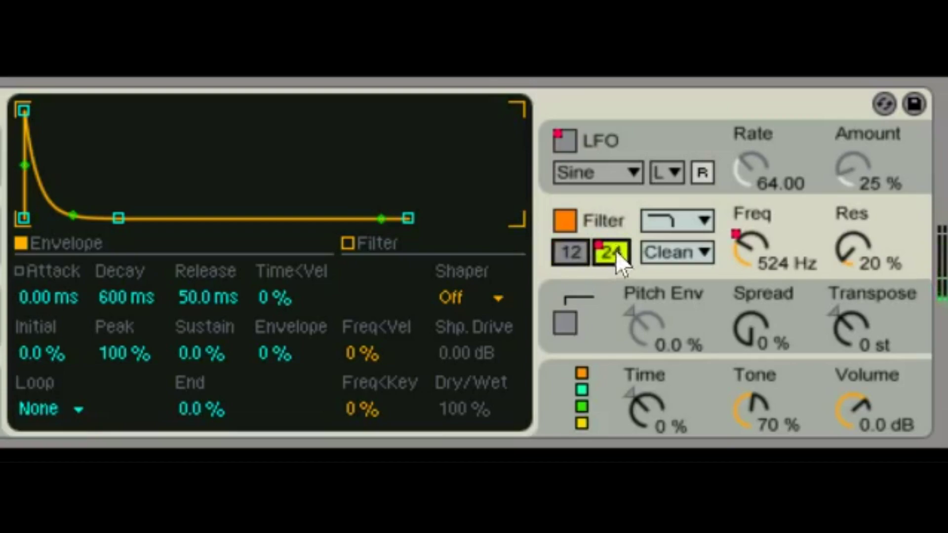
{"action": "left_click", "coordinate": [578, 250]}
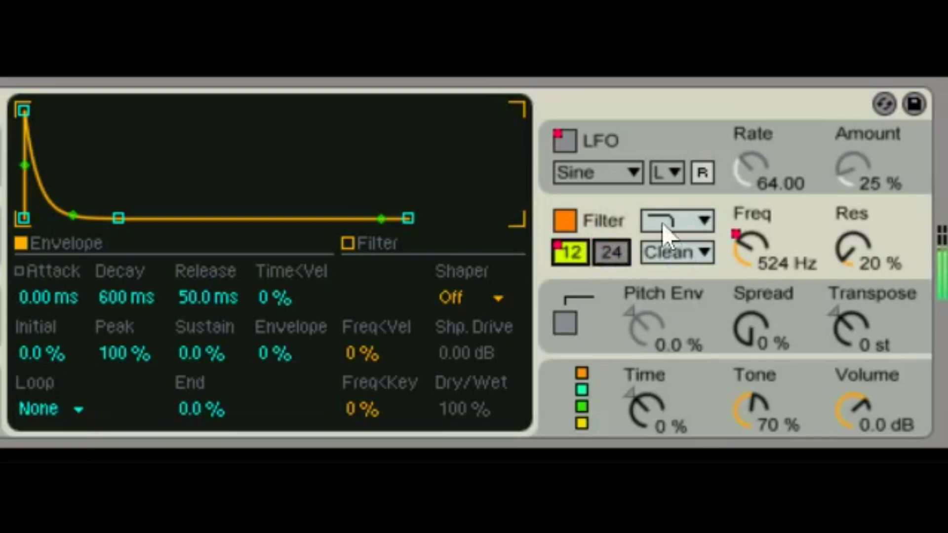
{"action": "left_click", "coordinate": [613, 255]}
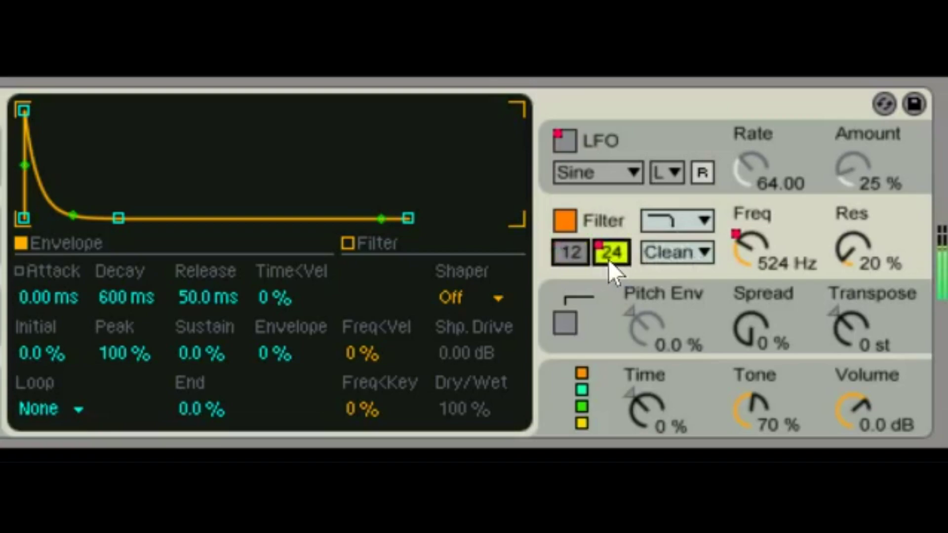
{"action": "left_click", "coordinate": [555, 256]}
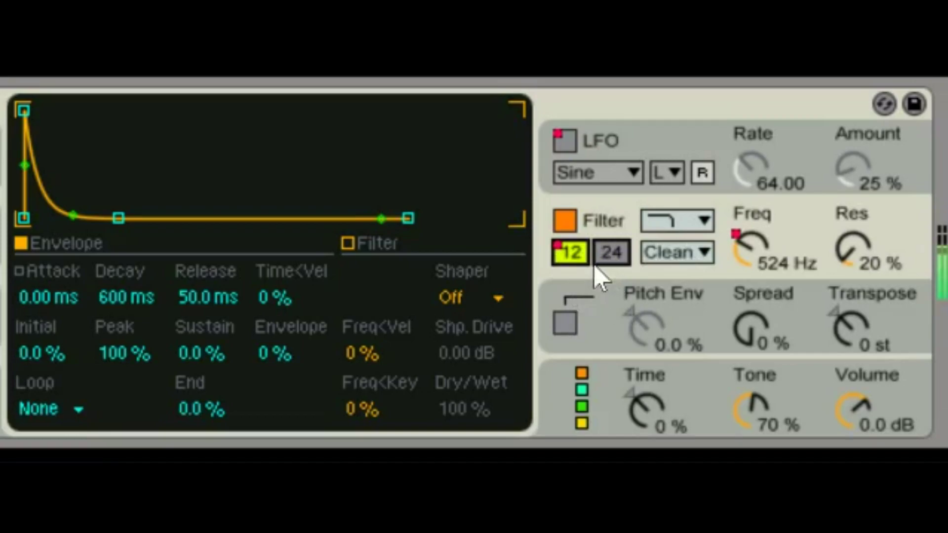
{"action": "left_click", "coordinate": [606, 256]}
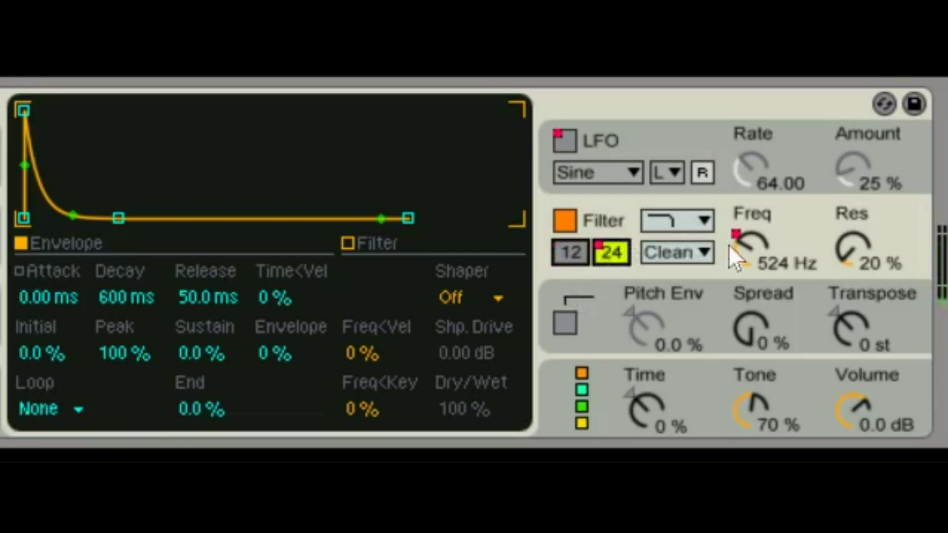
Step: Audition the lowpass, highpass, bandpass and notch filter types
{"action": "left_click", "coordinate": [677, 221]}
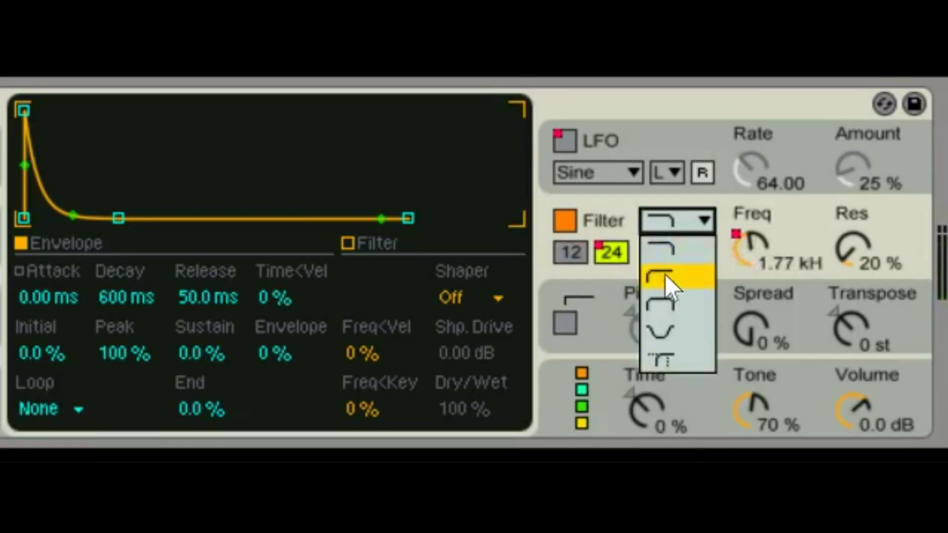
{"action": "left_click", "coordinate": [668, 247]}
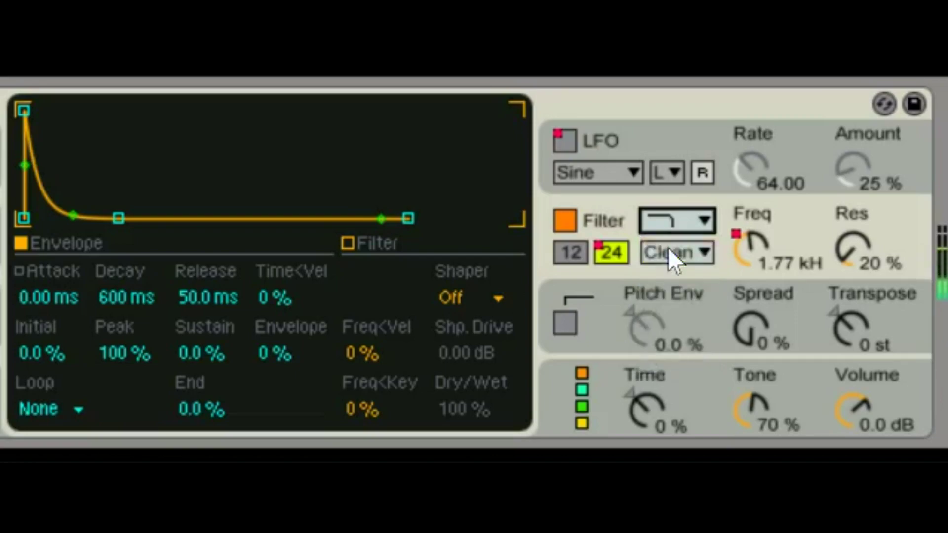
{"action": "left_click", "coordinate": [670, 223]}
{"action": "left_click", "coordinate": [664, 277]}
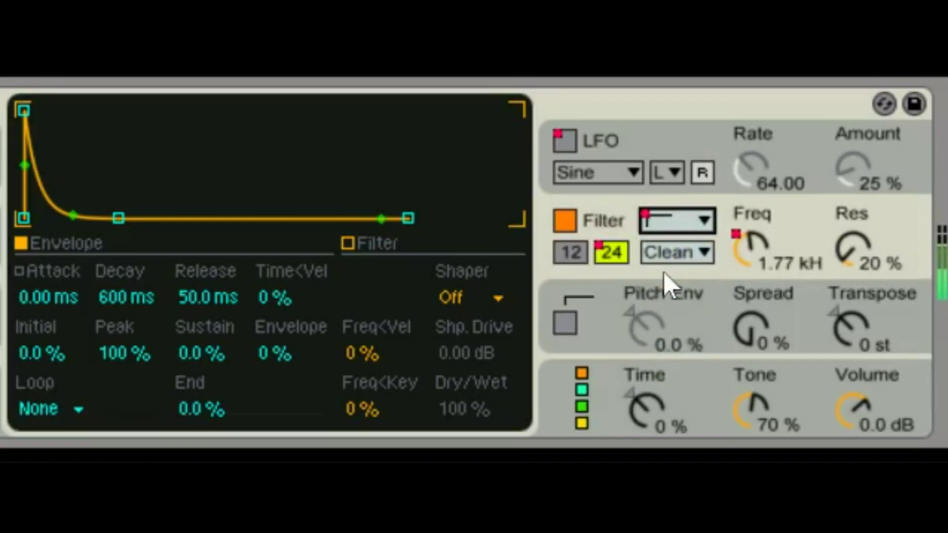
{"action": "left_click", "coordinate": [676, 221]}
{"action": "left_click", "coordinate": [662, 306]}
{"action": "left_click", "coordinate": [677, 221]}
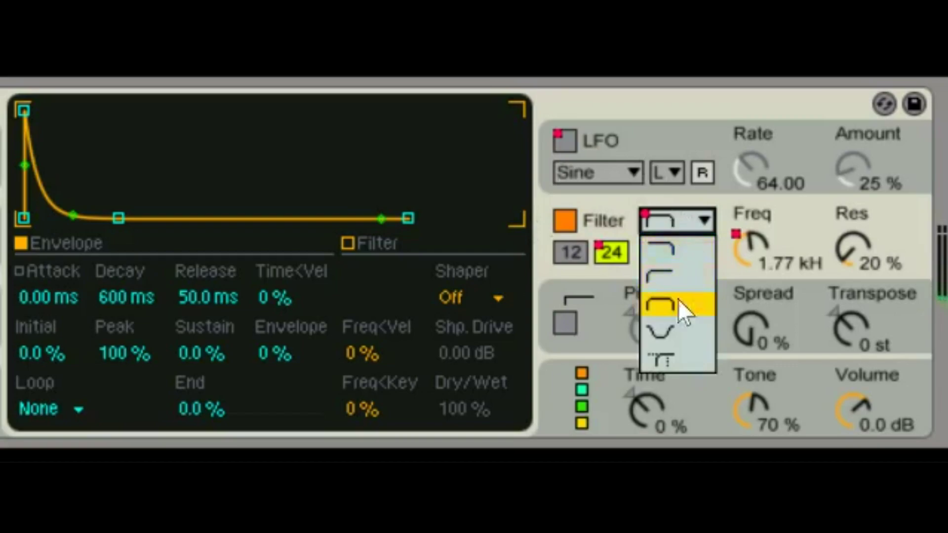
{"action": "left_click", "coordinate": [678, 335]}
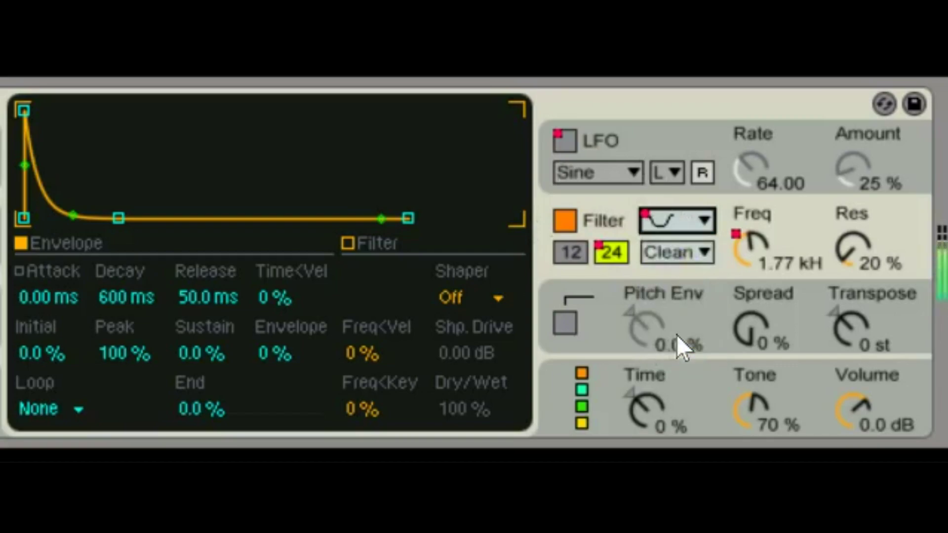
Step: Settle on the Morph filter type, leaving Morph at 0 lp/bp
{"action": "left_click", "coordinate": [668, 219]}
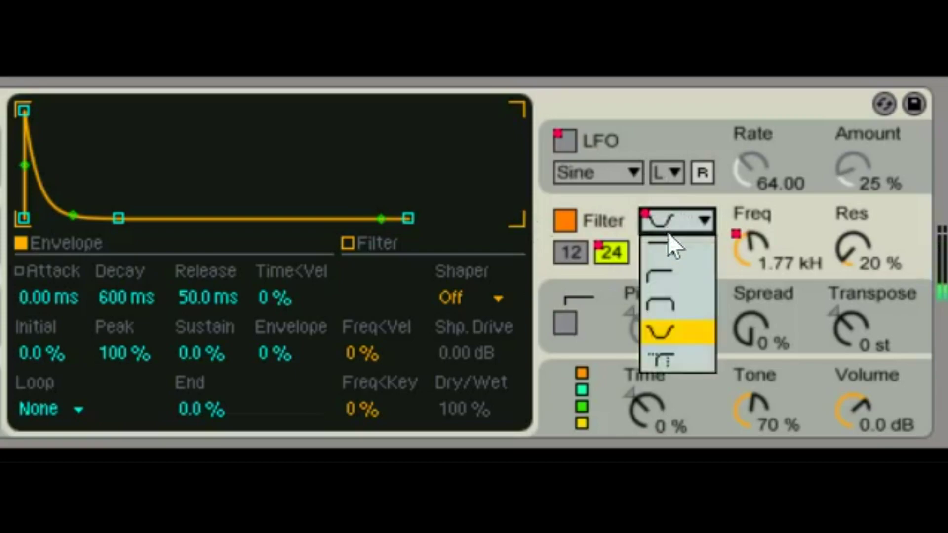
{"action": "left_click", "coordinate": [662, 349]}
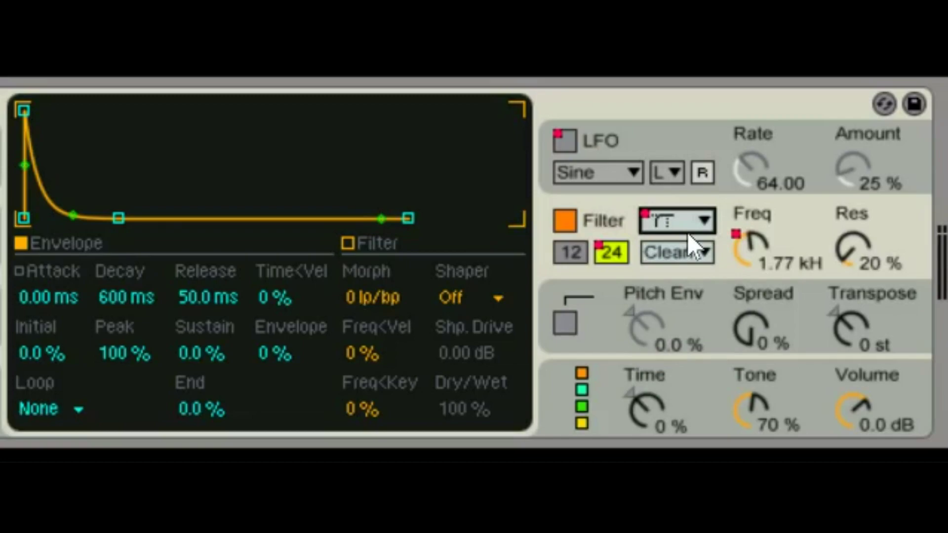
{"action": "left_click", "coordinate": [676, 222]}
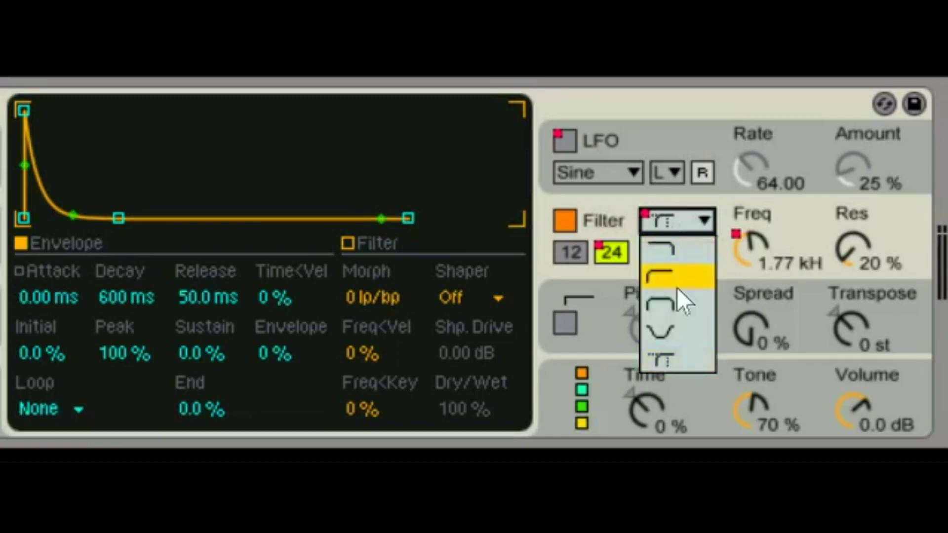
{"action": "left_click", "coordinate": [667, 351]}
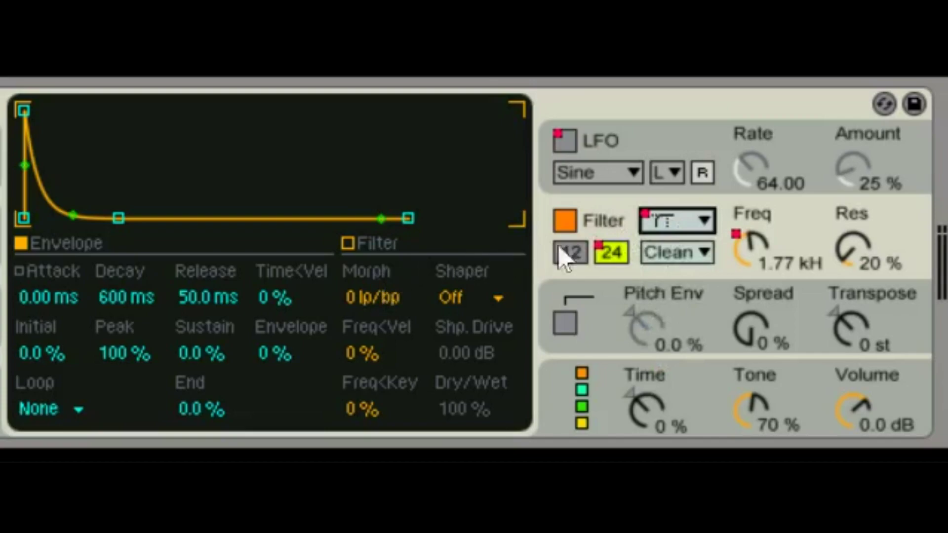
Step: Switch the filter to high-pass with cutoff near 102 Hz and resonance at 83%
{"action": "left_click", "coordinate": [704, 220]}
{"action": "left_click", "coordinate": [692, 269]}
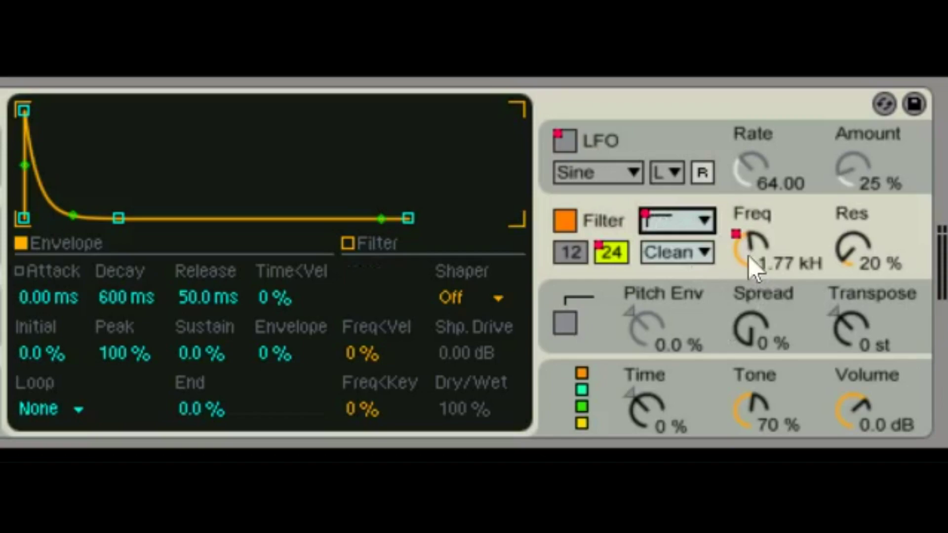
{"action": "left_click_drag", "start_coordinate": [754, 253], "coordinate": [754, 276]}
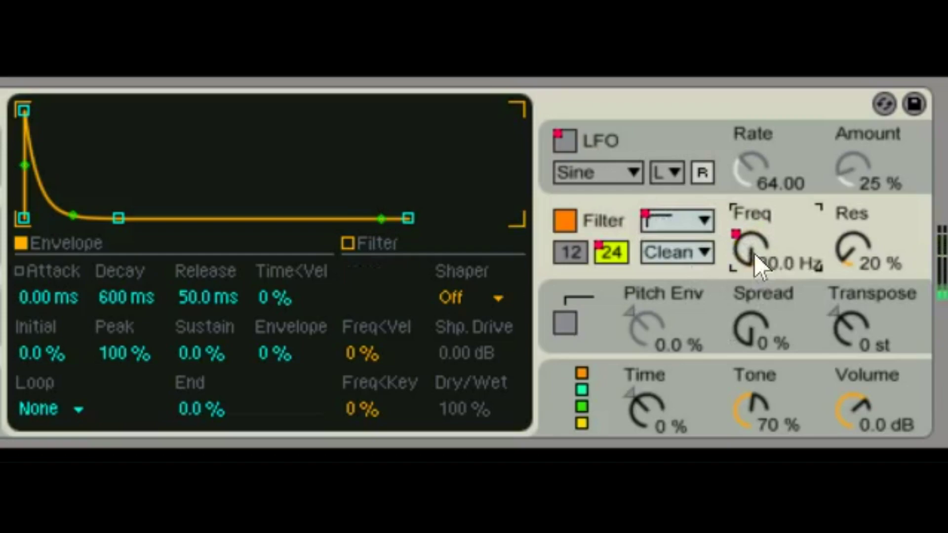
{"action": "mouse_move", "coordinate": [755, 254]}
{"action": "left_mouse_down"}
{"action": "mouse_move", "coordinate": [755, 241]}
{"action": "mouse_move", "coordinate": [755, 262]}
{"action": "left_mouse_up"}
{"action": "left_click_drag", "start_coordinate": [752, 246], "coordinate": [752, 244]}
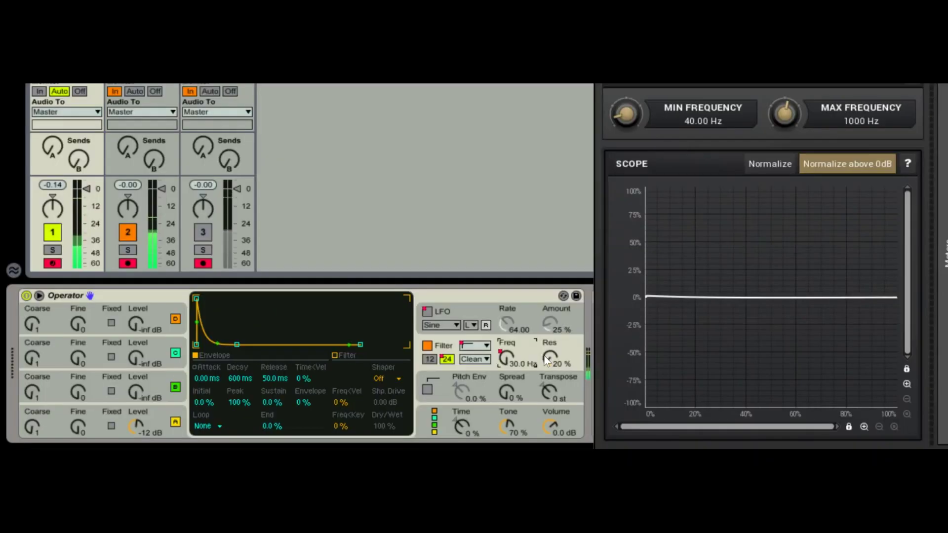
{"action": "mouse_move", "coordinate": [547, 360]}
{"action": "left_mouse_down"}
{"action": "mouse_move", "coordinate": [547, 343]}
{"action": "mouse_move", "coordinate": [509, 354]}
{"action": "left_mouse_up"}
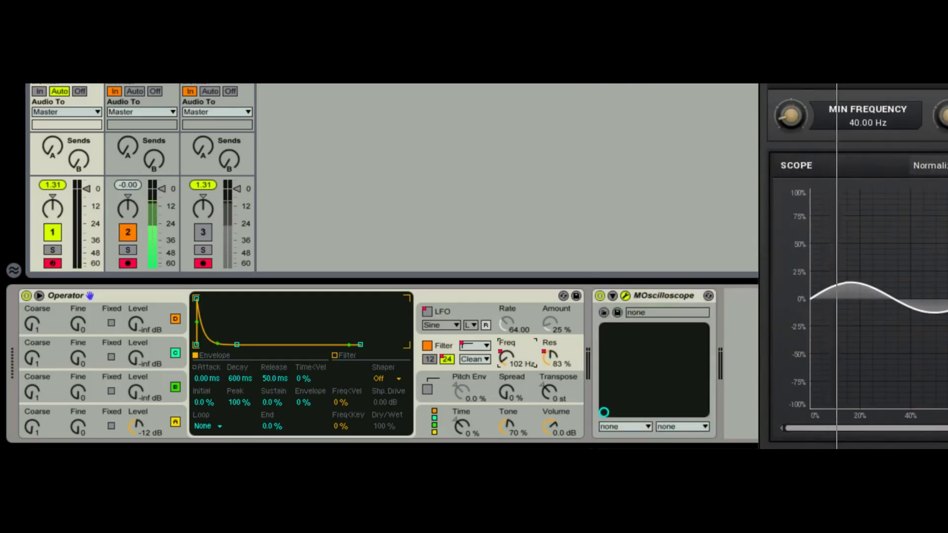
Step: Open the browser and drop a Compressor into the chain after MOscilloscope
{"action": "key", "text": "ctrl+alt+b"}
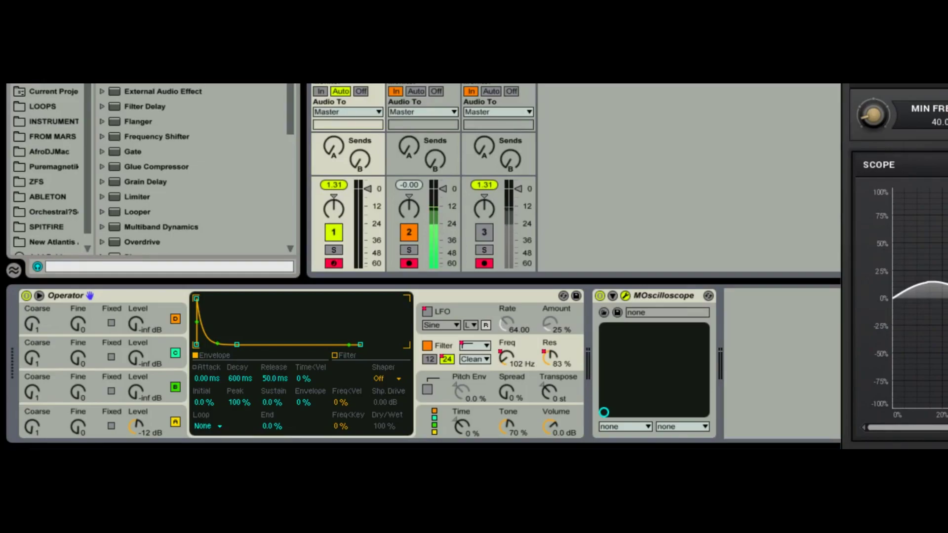
{"action": "mouse_move", "coordinate": [598, 266]}
{"action": "left_mouse_down"}
{"action": "mouse_move", "coordinate": [745, 356]}
{"action": "mouse_move", "coordinate": [810, 311]}
{"action": "left_mouse_up"}
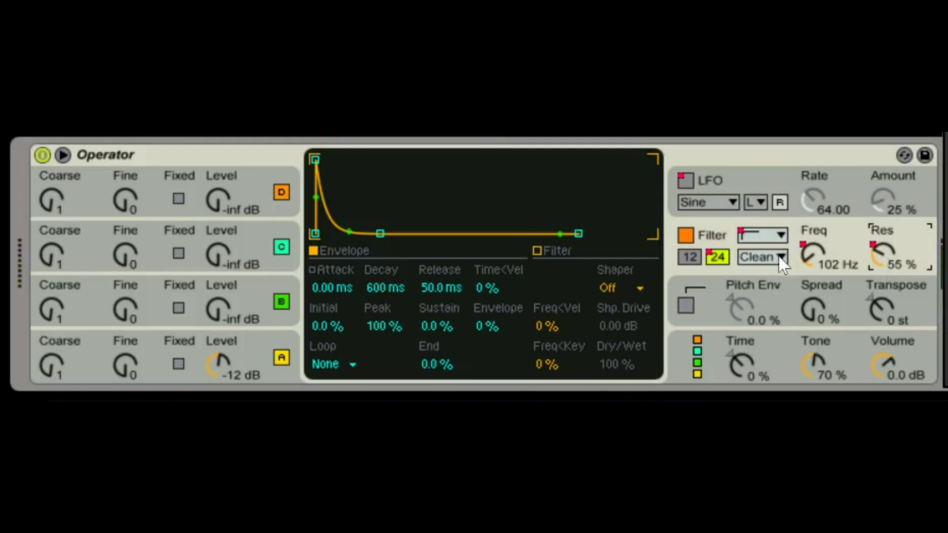
Step: Set the filter circuit to OSR and try the band-pass shape
{"action": "left_click", "coordinate": [781, 258]}
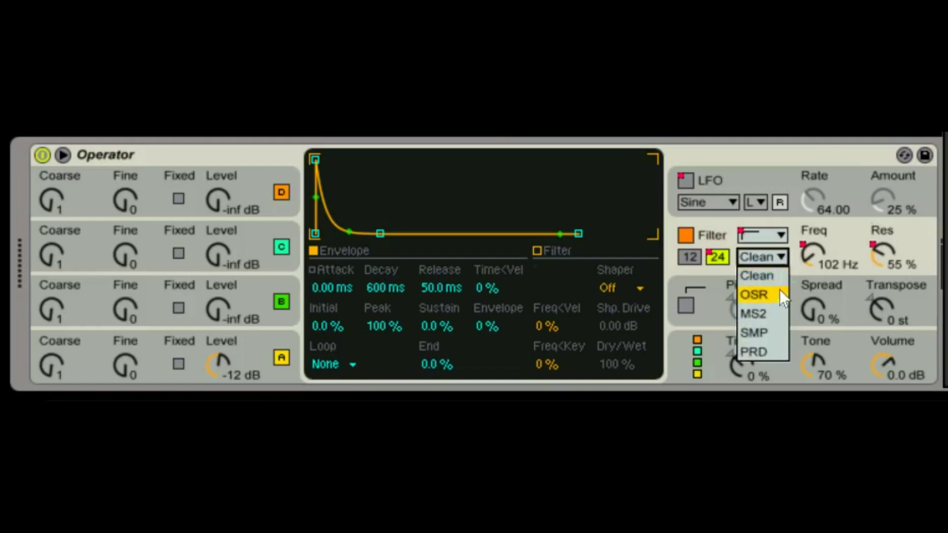
{"action": "left_click", "coordinate": [782, 295]}
{"action": "left_click", "coordinate": [780, 236]}
{"action": "left_click", "coordinate": [777, 259]}
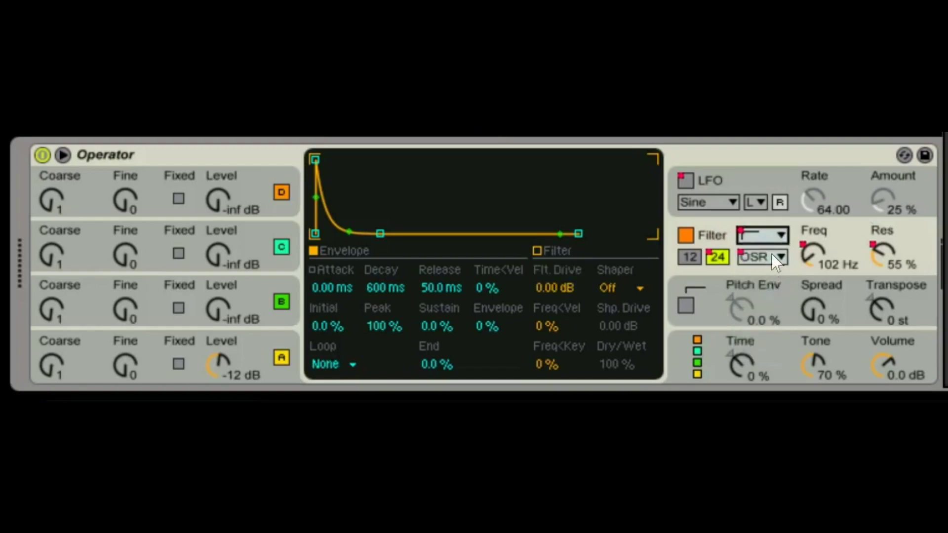
{"action": "left_click", "coordinate": [777, 260]}
{"action": "left_click", "coordinate": [779, 238]}
{"action": "left_click", "coordinate": [779, 237]}
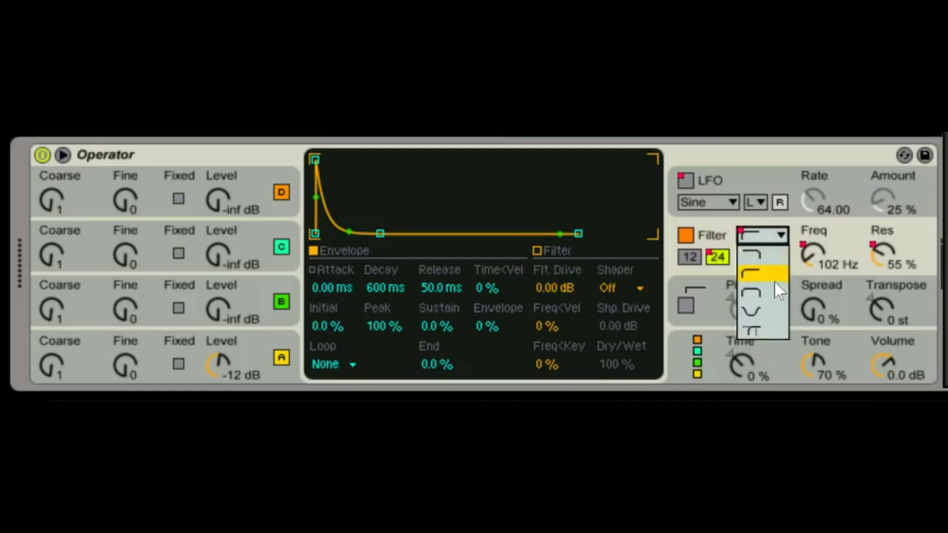
{"action": "left_click", "coordinate": [775, 291]}
{"action": "left_click", "coordinate": [771, 250]}
{"action": "left_click", "coordinate": [771, 253]}
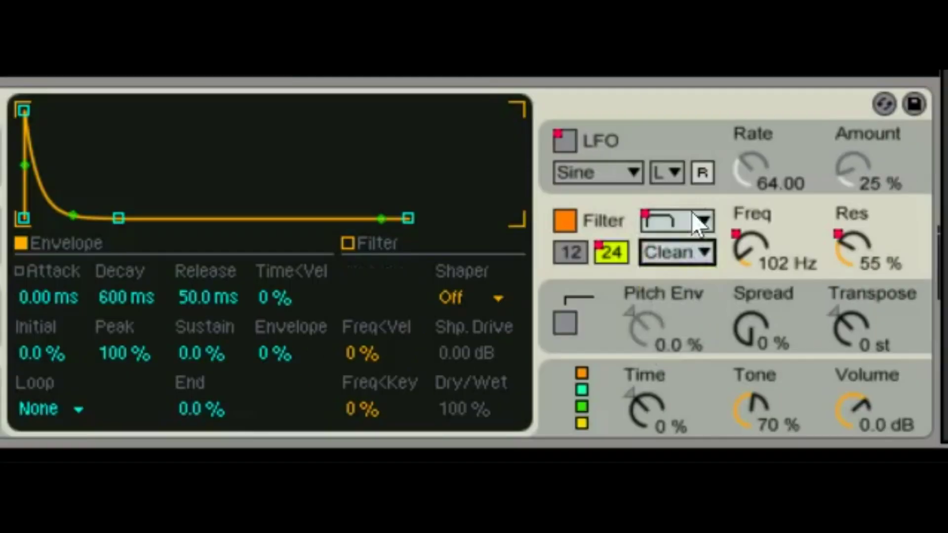
Step: Try the notch filter shape and reselect the OSR circuit
{"action": "left_click", "coordinate": [695, 220]}
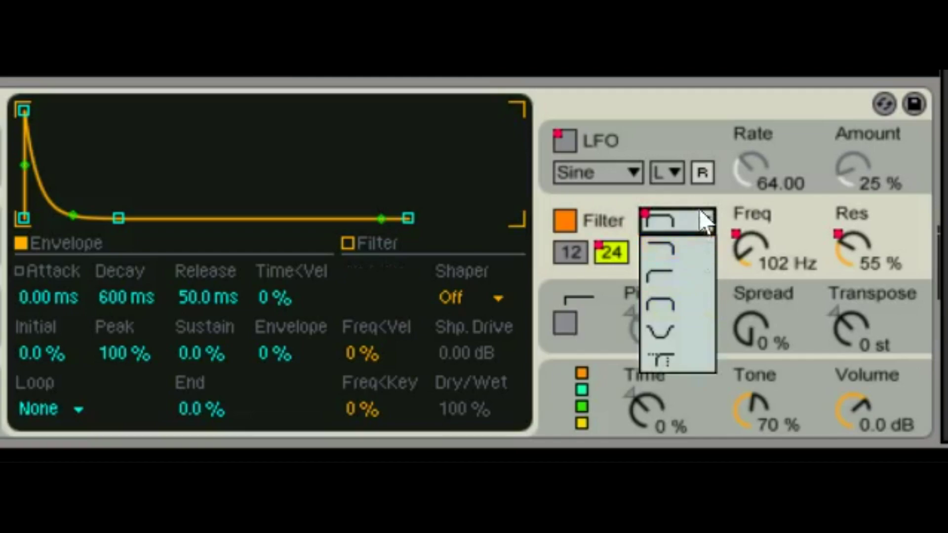
{"action": "left_click", "coordinate": [699, 223]}
{"action": "left_click", "coordinate": [691, 251]}
{"action": "left_click", "coordinate": [696, 238]}
{"action": "left_click", "coordinate": [694, 224]}
{"action": "left_click", "coordinate": [698, 223]}
{"action": "left_click", "coordinate": [699, 223]}
{"action": "left_click", "coordinate": [690, 325]}
{"action": "left_click", "coordinate": [697, 252]}
{"action": "left_click", "coordinate": [684, 303]}
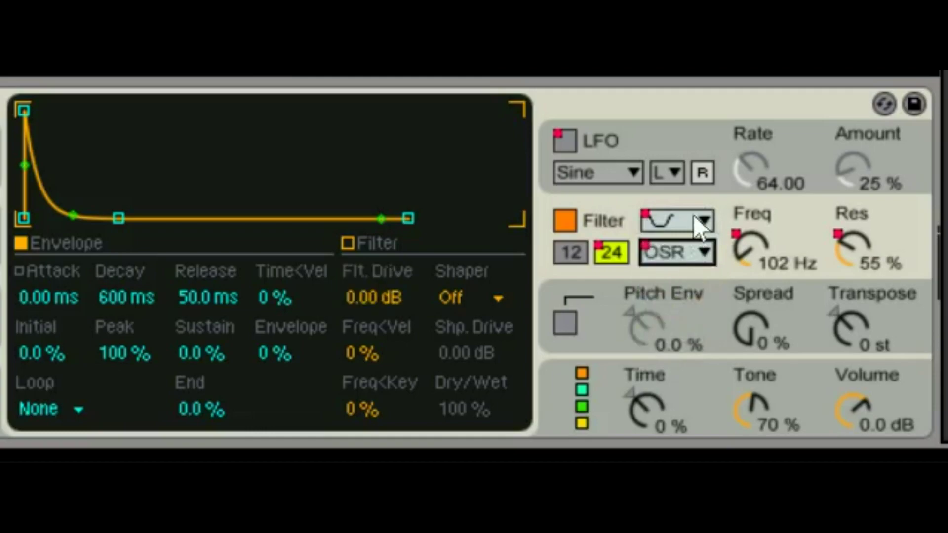
Step: Switch the filter to high-pass, then settle on low-pass
{"action": "left_click", "coordinate": [700, 224]}
{"action": "left_click", "coordinate": [686, 276]}
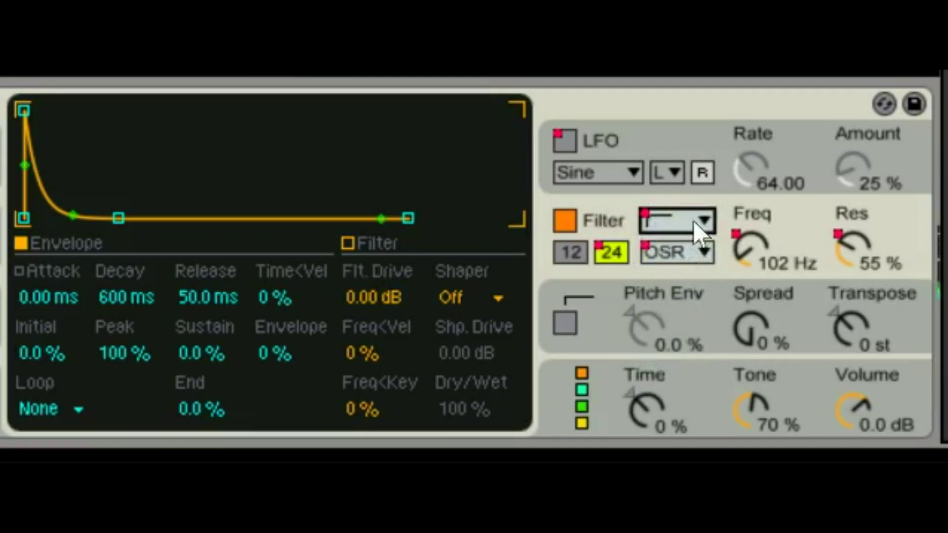
{"action": "left_click", "coordinate": [700, 234]}
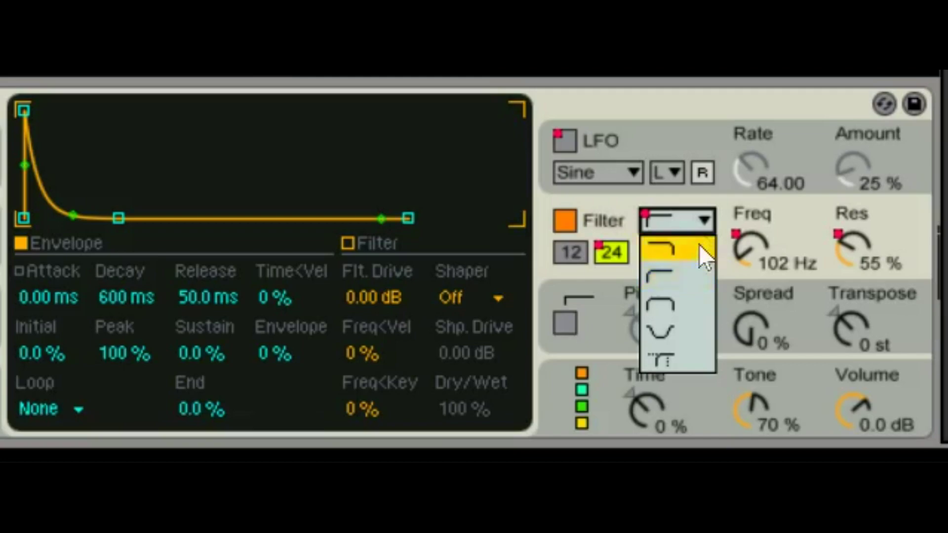
{"action": "left_click", "coordinate": [704, 249]}
{"action": "left_click", "coordinate": [690, 255]}
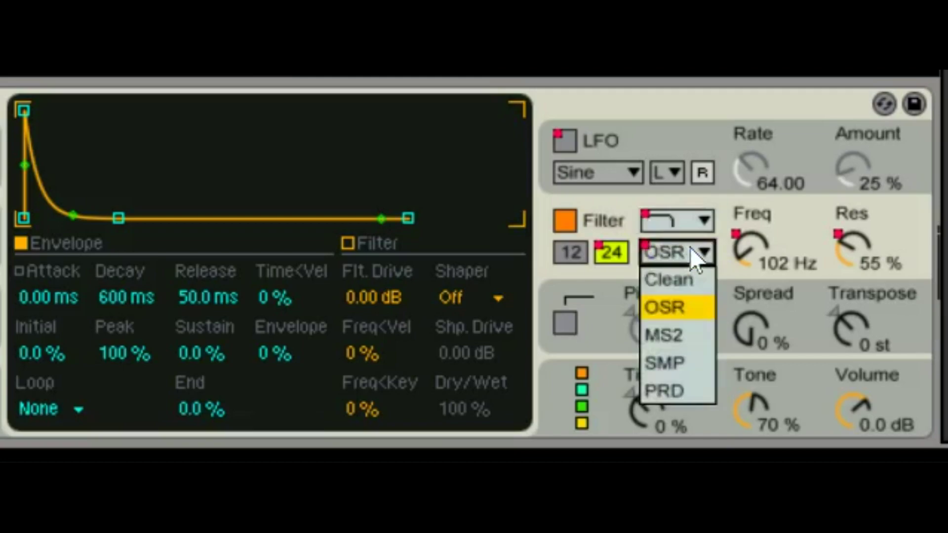
Step: Compare the MS2, SMP and PRD circuits and raise the cutoff to 673 Hz
{"action": "left_click", "coordinate": [683, 334]}
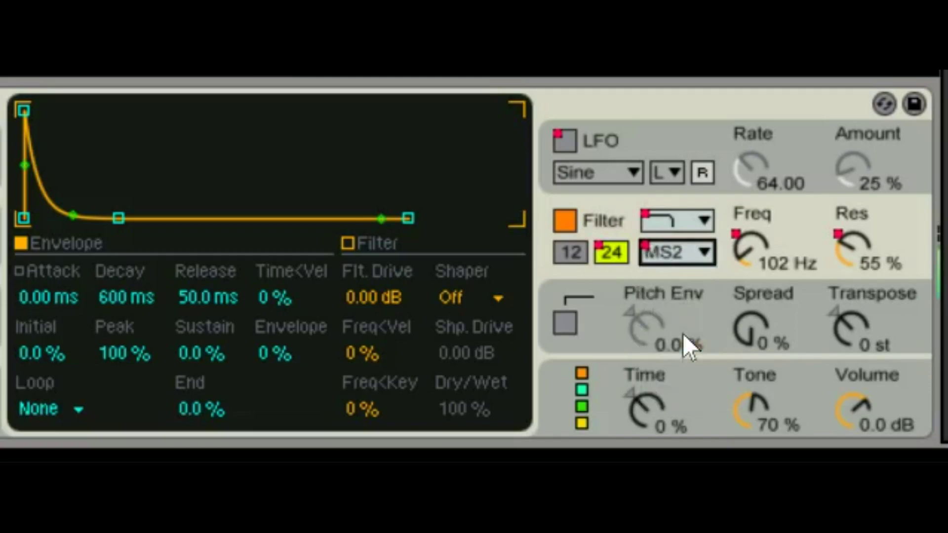
{"action": "left_click", "coordinate": [665, 251]}
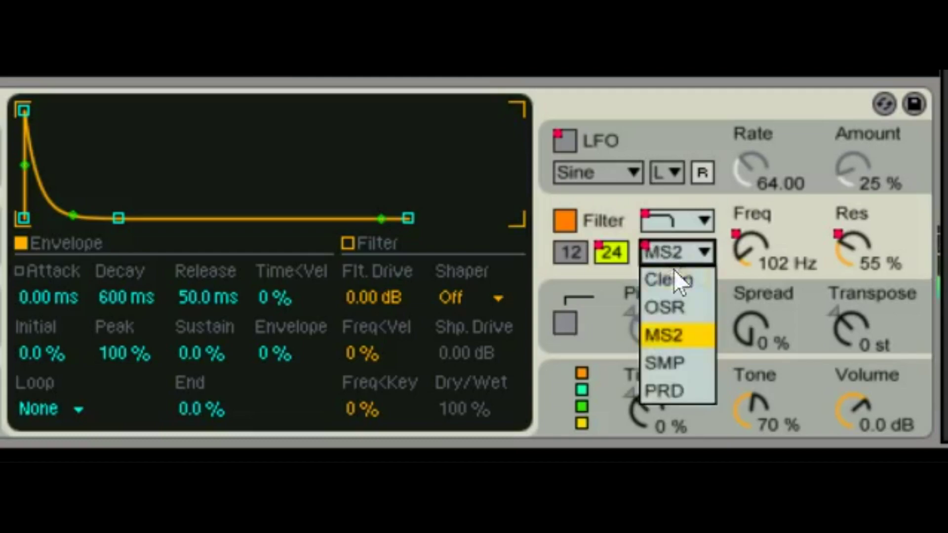
{"action": "left_click", "coordinate": [683, 351]}
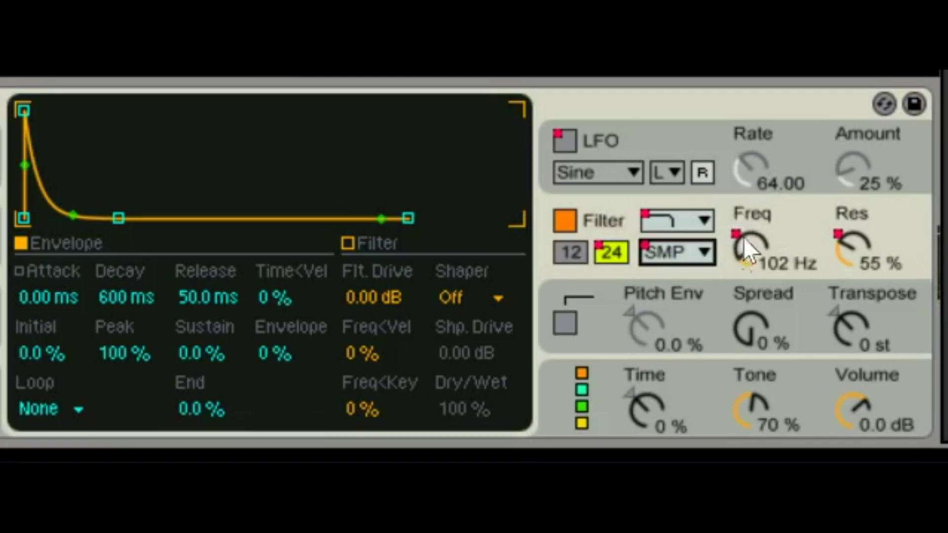
{"action": "left_click", "coordinate": [675, 256]}
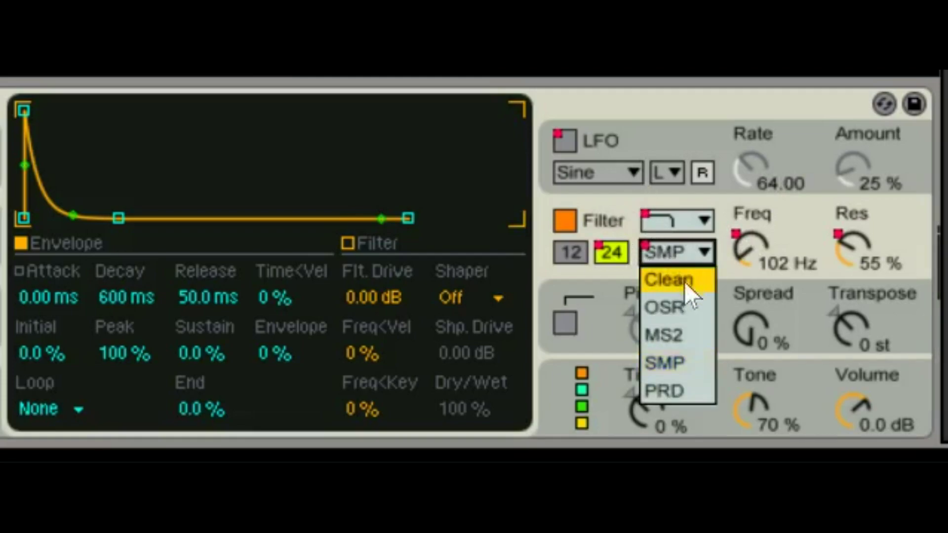
{"action": "left_click", "coordinate": [664, 388]}
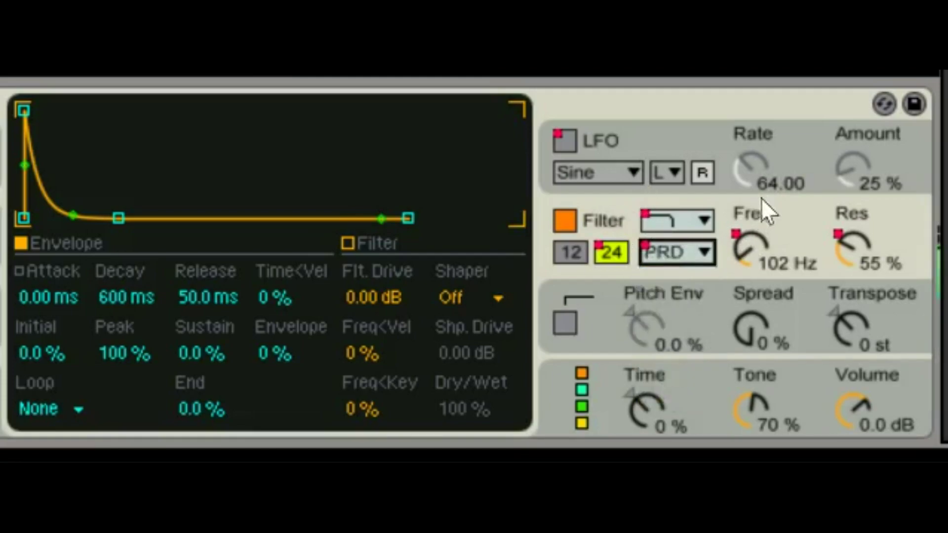
{"action": "left_click_drag", "start_coordinate": [751, 246], "coordinate": [751, 207]}
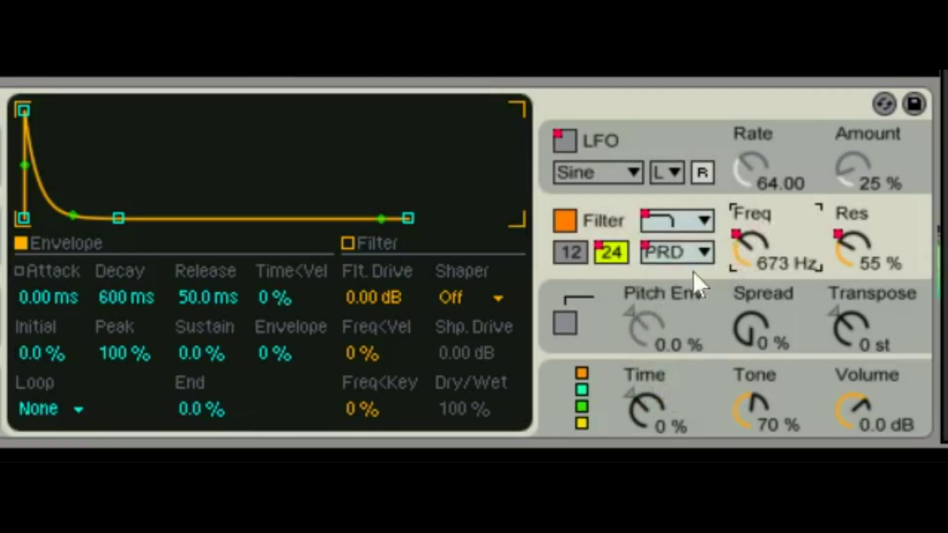
Step: Switch the circuit to OSR, try MS2 again, and end on OSR
{"action": "left_click", "coordinate": [689, 249]}
{"action": "left_click", "coordinate": [689, 302]}
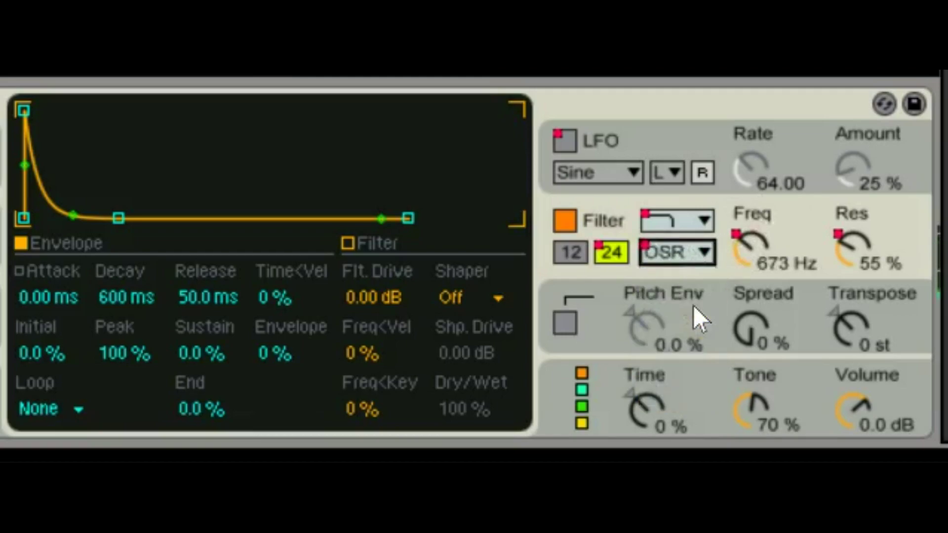
{"action": "left_click", "coordinate": [694, 261]}
{"action": "left_click", "coordinate": [687, 334]}
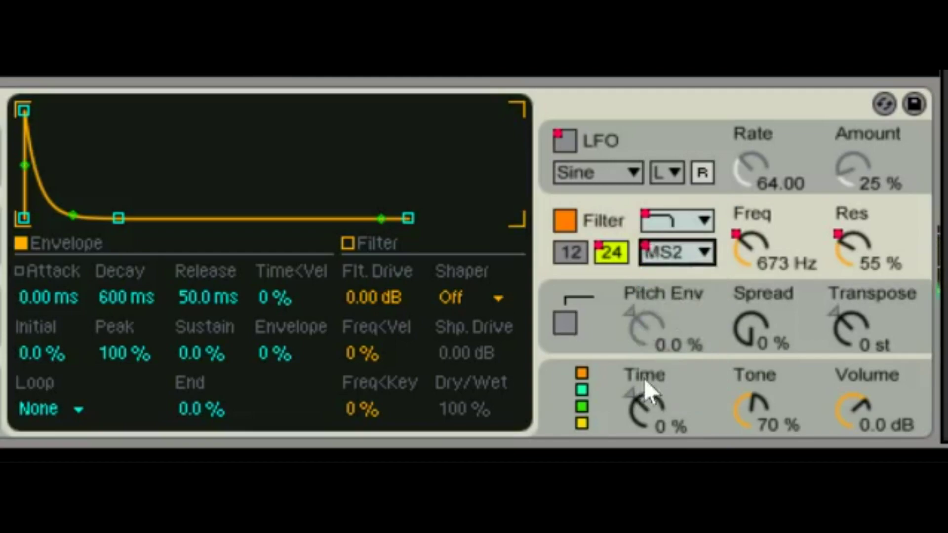
{"action": "left_click", "coordinate": [679, 260]}
{"action": "left_click", "coordinate": [681, 262]}
{"action": "left_click", "coordinate": [702, 254]}
{"action": "left_click", "coordinate": [689, 308]}
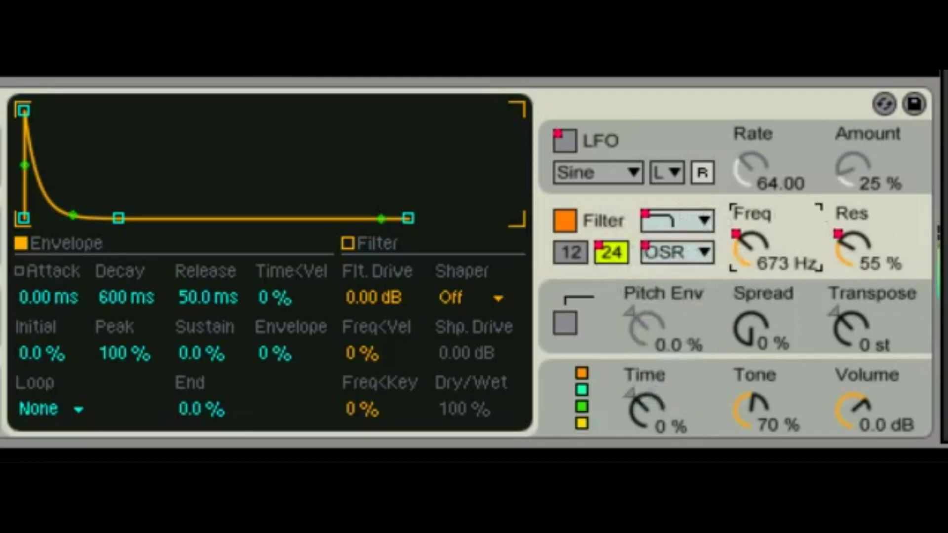
Step: Raise the cutoff and shorten the filter envelope to 113 ms decay with 8.6% sustain
{"action": "left_click_drag", "start_coordinate": [745, 259], "coordinate": [744, 237]}
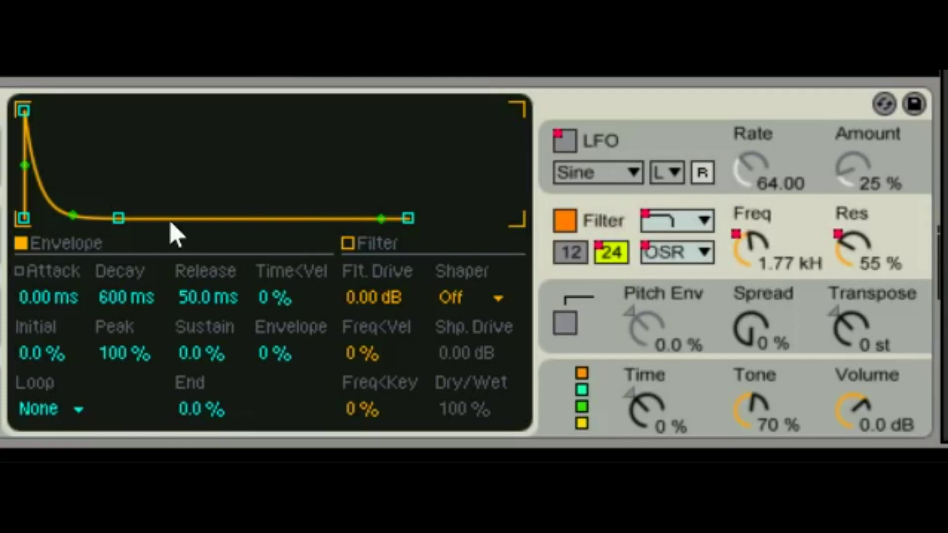
{"action": "left_click", "coordinate": [50, 297]}
{"action": "left_click", "coordinate": [124, 297]}
{"action": "left_click", "coordinate": [201, 299]}
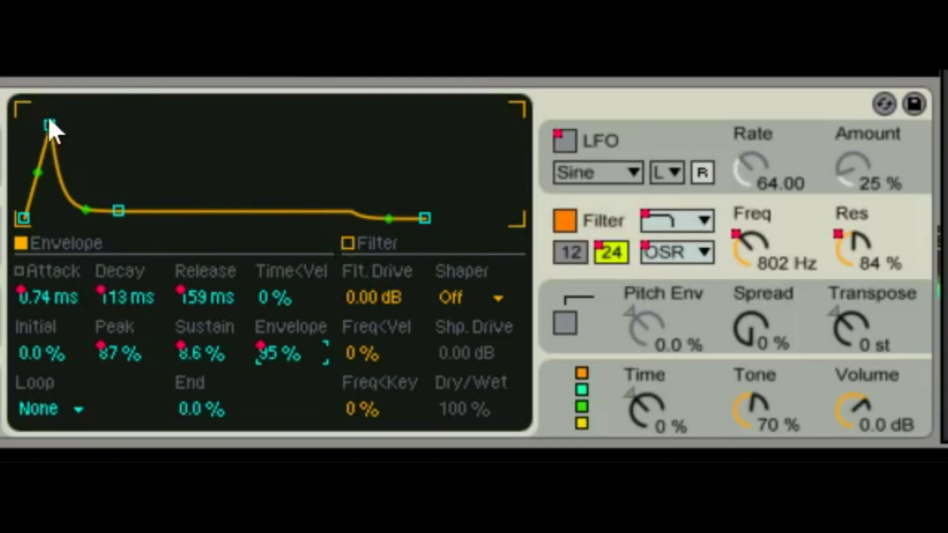
Step: Lengthen the envelope attack, lower resonance to 67% and envelope amount to -1%
{"action": "left_click_drag", "start_coordinate": [50, 125], "coordinate": [93, 125]}
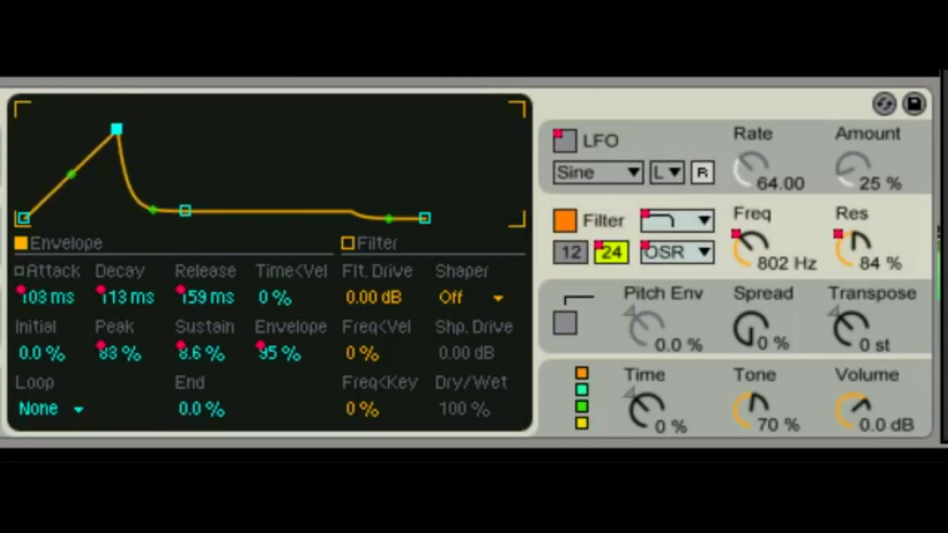
{"action": "left_click_drag", "start_coordinate": [117, 129], "coordinate": [117, 110]}
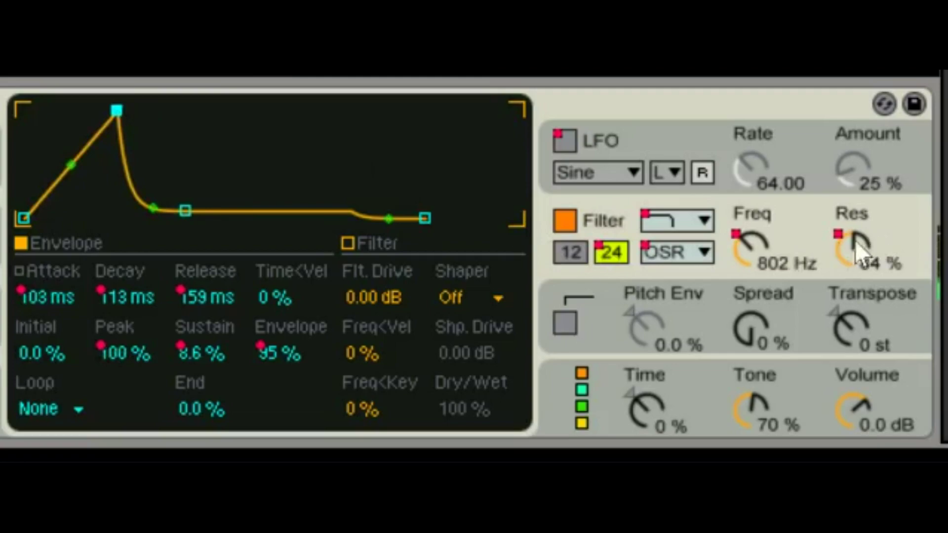
{"action": "left_click_drag", "start_coordinate": [855, 241], "coordinate": [855, 250]}
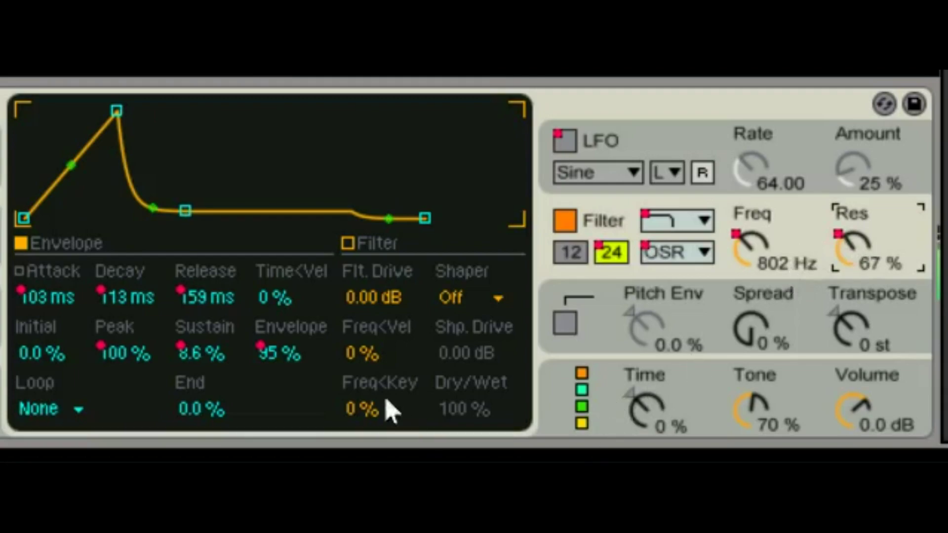
{"action": "left_click", "coordinate": [275, 378]}
{"action": "left_click_drag", "start_coordinate": [279, 360], "coordinate": [279, 386]}
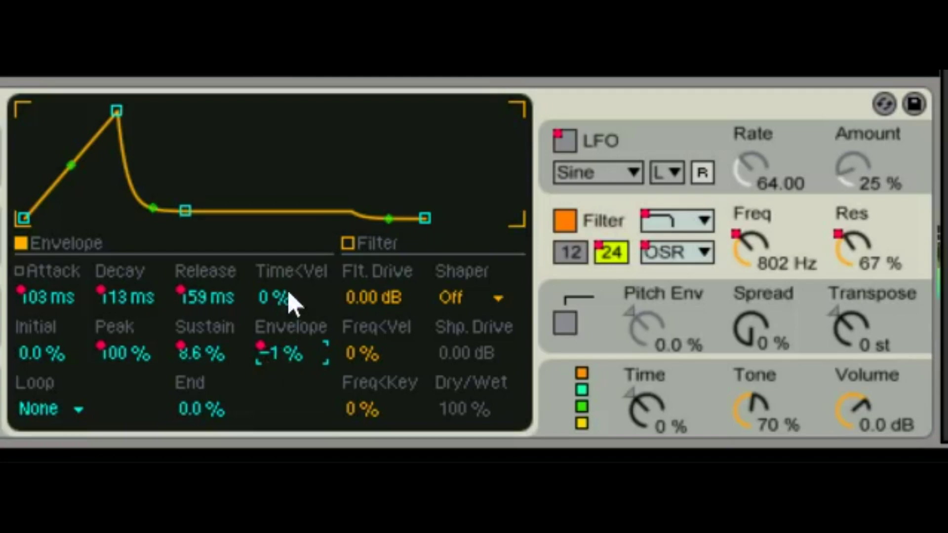
Step: Push the filter envelope amount negative, settling it around -31%
{"action": "left_click", "coordinate": [352, 244]}
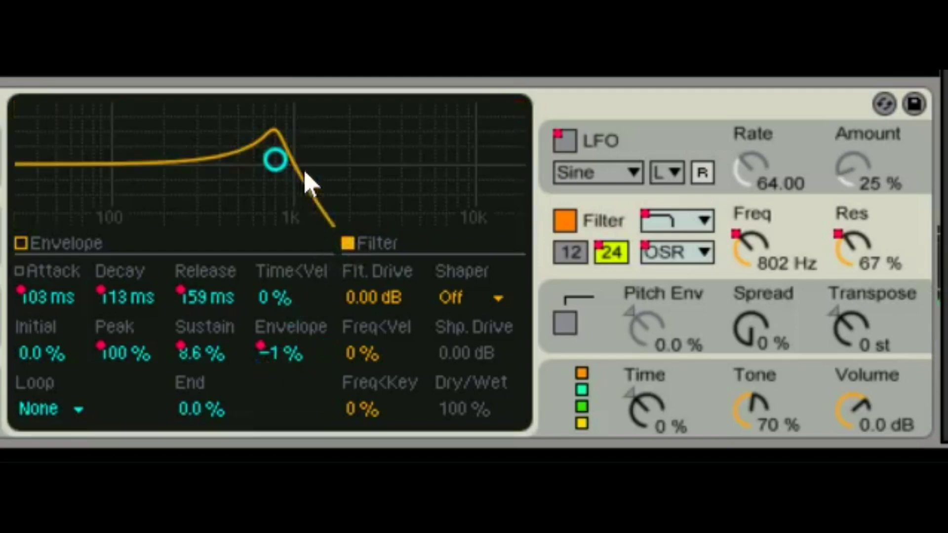
{"action": "left_click", "coordinate": [90, 242]}
{"action": "left_click", "coordinate": [284, 355]}
{"action": "left_click_drag", "start_coordinate": [284, 354], "coordinate": [284, 389]}
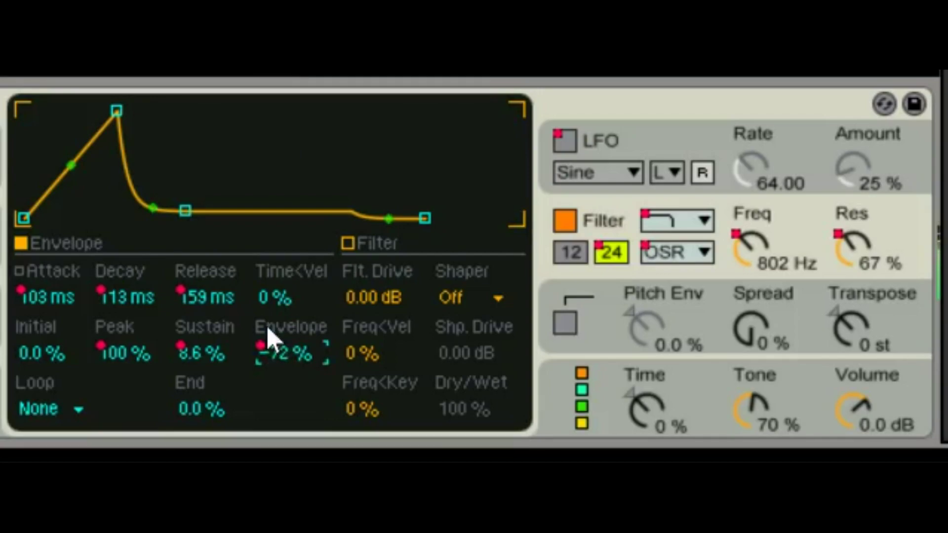
{"action": "left_click_drag", "start_coordinate": [267, 326], "coordinate": [272, 366]}
{"action": "left_click", "coordinate": [767, 256]}
Step: Raise cutoff to 3.27 kHz, lower resonance to 47%, and deepen envelope amount to -40%
{"action": "left_click_drag", "start_coordinate": [752, 248], "coordinate": [752, 217]}
{"action": "left_click_drag", "start_coordinate": [750, 250], "coordinate": [750, 225]}
{"action": "left_click_drag", "start_coordinate": [843, 248], "coordinate": [843, 259]}
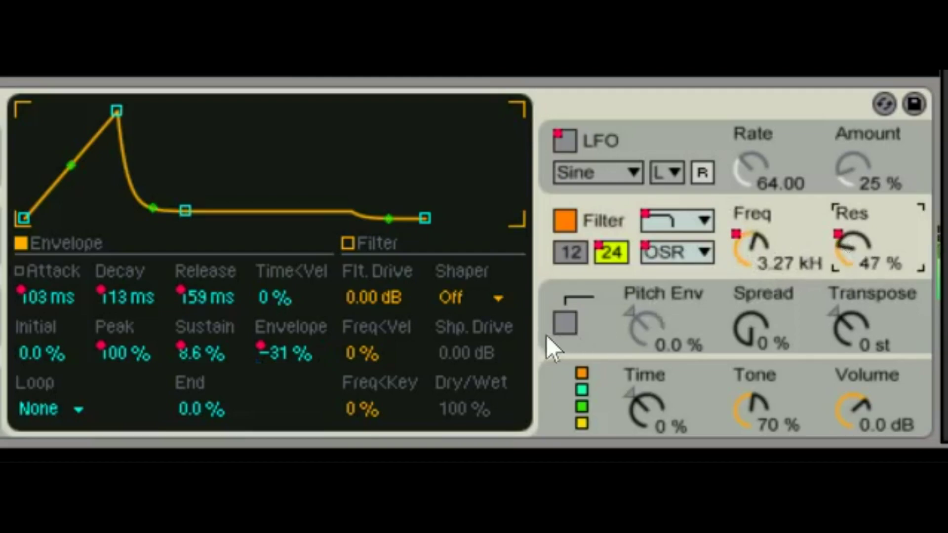
{"action": "left_click", "coordinate": [294, 354]}
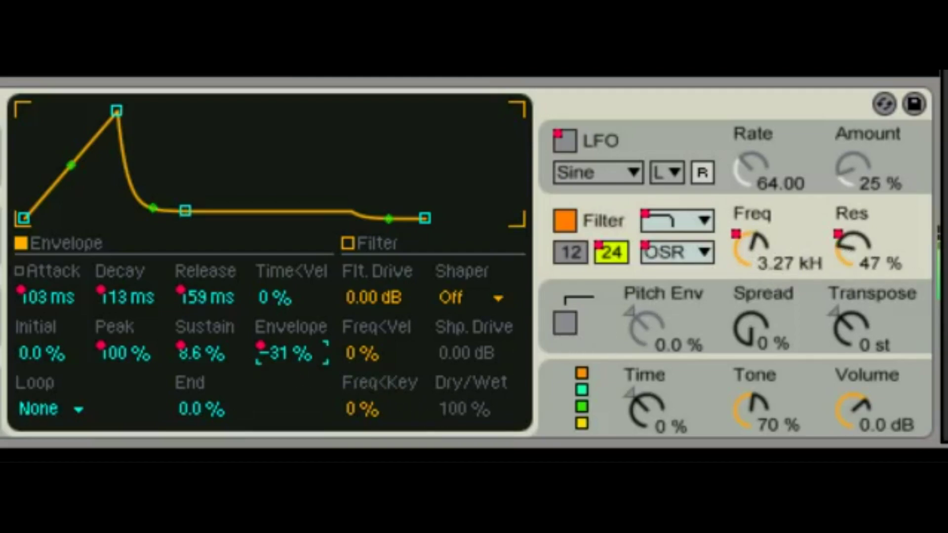
{"action": "left_click_drag", "start_coordinate": [294, 353], "coordinate": [294, 357]}
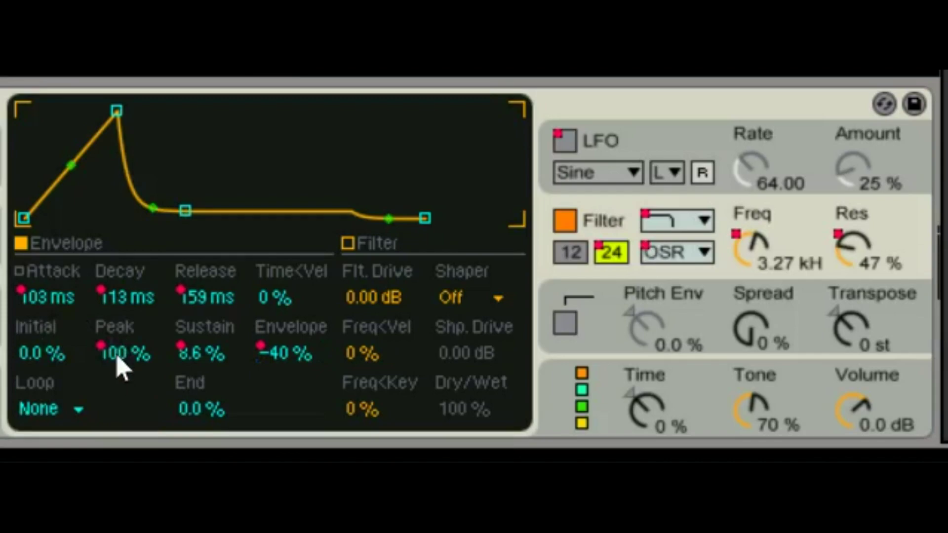
Step: Make the filter envelope loop in Beat mode
{"action": "left_click", "coordinate": [52, 409]}
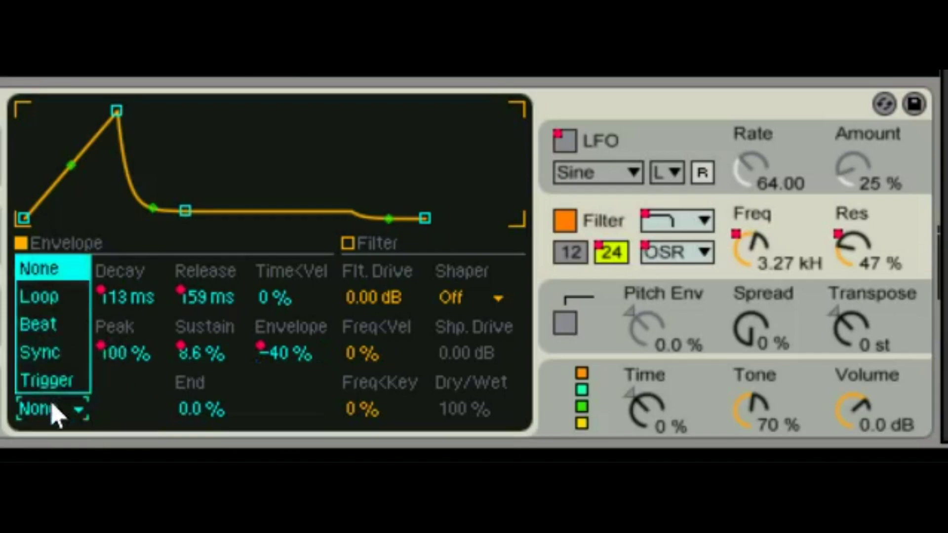
{"action": "left_click", "coordinate": [39, 297]}
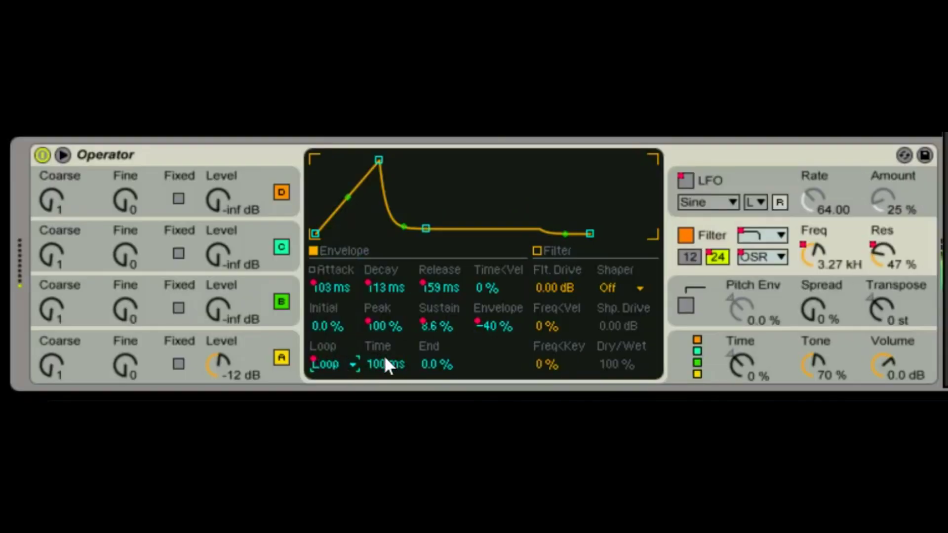
{"action": "left_click", "coordinate": [370, 364]}
{"action": "left_click", "coordinate": [339, 363]}
{"action": "left_click", "coordinate": [335, 306]}
Step: Compare oscillator A and LFO envelopes, then set Repeat to 1/8 and Time<Vel to 38%
{"action": "left_click", "coordinate": [263, 350]}
{"action": "left_click", "coordinate": [340, 249]}
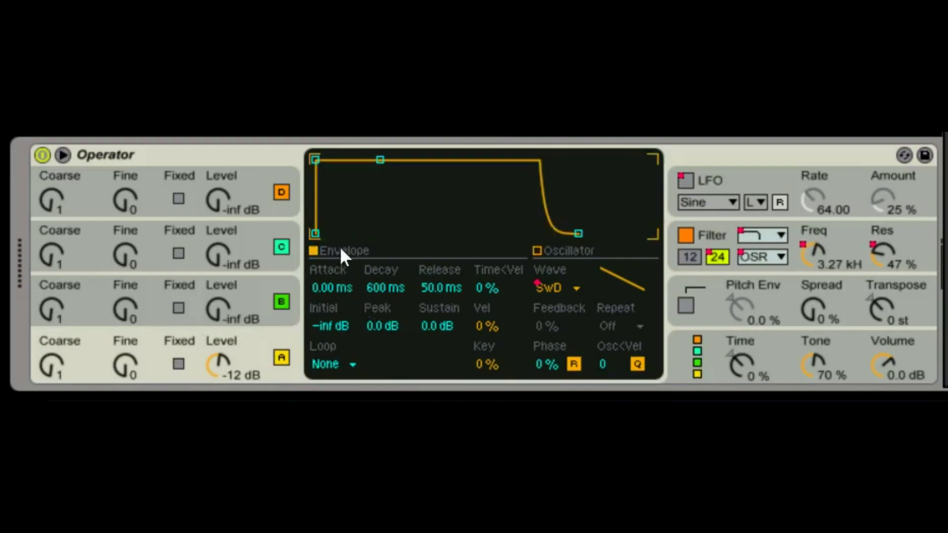
{"action": "left_click", "coordinate": [764, 179]}
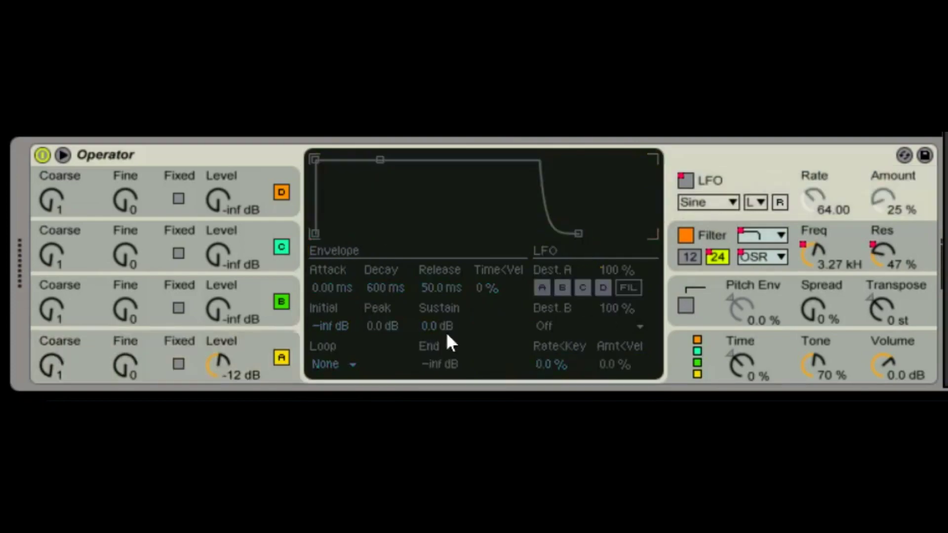
{"action": "left_click", "coordinate": [712, 224]}
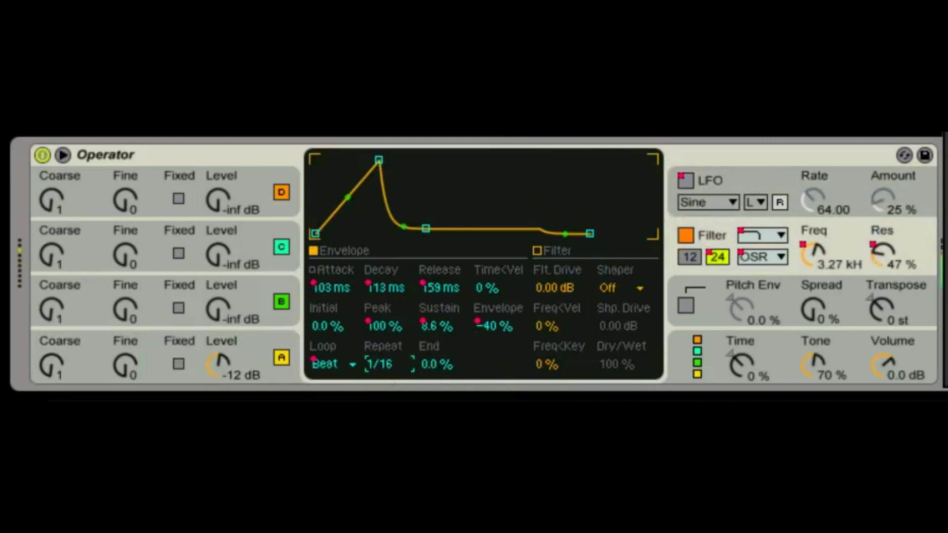
{"action": "left_click_drag", "start_coordinate": [378, 360], "coordinate": [378, 345]}
{"action": "left_click_drag", "start_coordinate": [483, 287], "coordinate": [482, 276]}
Step: Set the filter envelope Loop to None and lengthen its attack to 2.70 s
{"action": "left_click", "coordinate": [321, 364]}
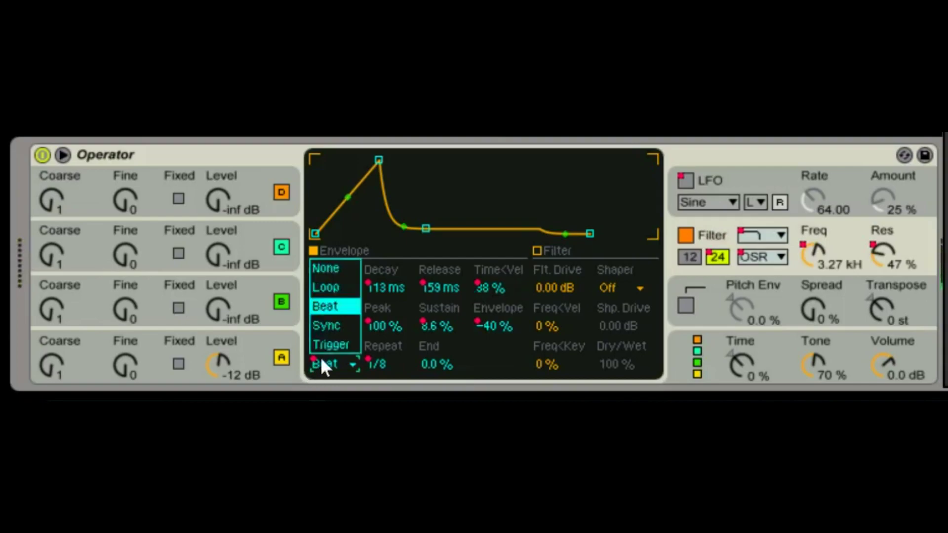
{"action": "left_click", "coordinate": [337, 267]}
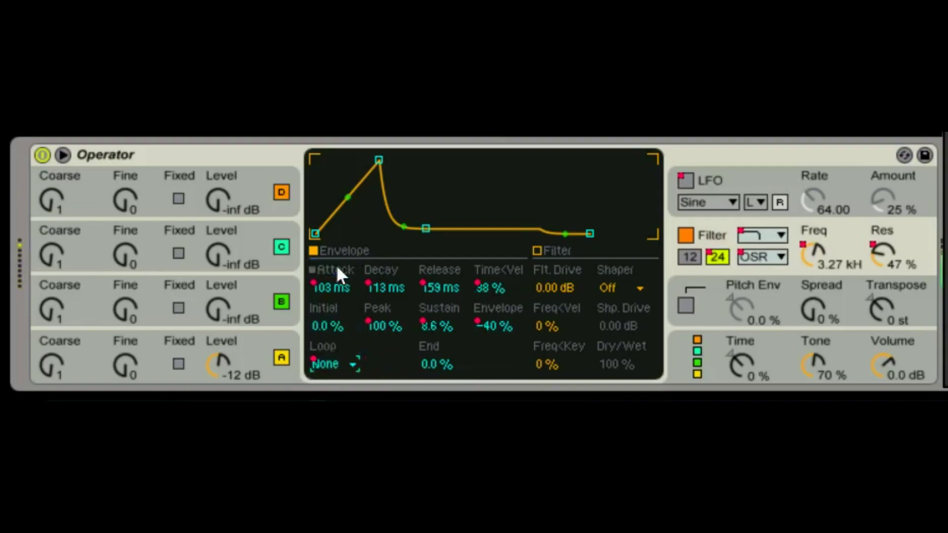
{"action": "left_click_drag", "start_coordinate": [332, 287], "coordinate": [332, 247]}
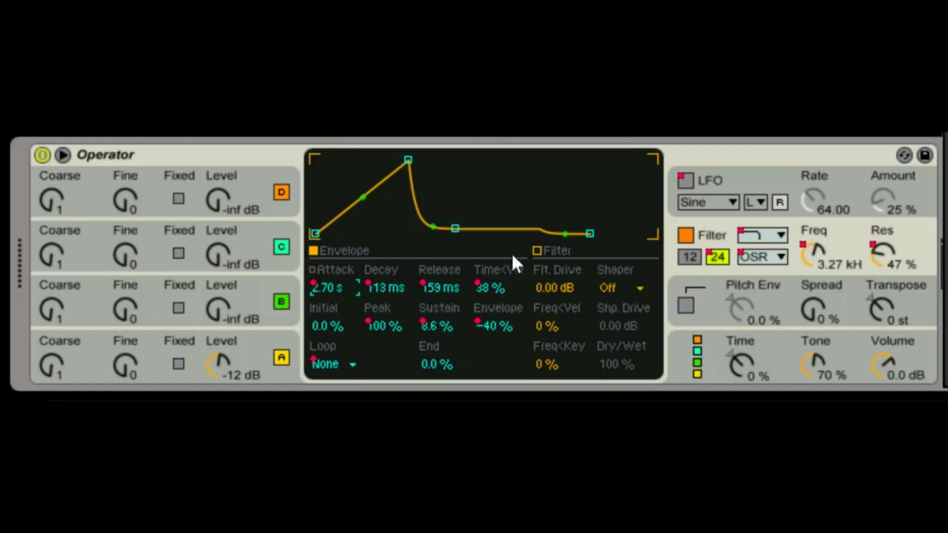
Step: Display the filter curve and sweep Freq and Res, ending at 1.60 kHz and 47%
{"action": "left_click", "coordinate": [538, 251]}
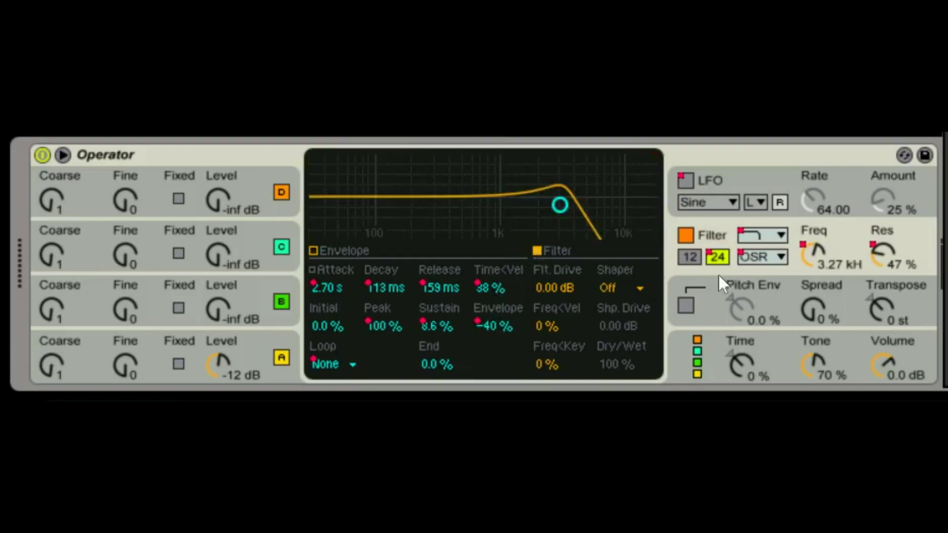
{"action": "mouse_move", "coordinate": [816, 255]}
{"action": "left_mouse_down"}
{"action": "mouse_move", "coordinate": [816, 304]}
{"action": "mouse_move", "coordinate": [816, 252]}
{"action": "left_mouse_up"}
{"action": "mouse_move", "coordinate": [886, 255]}
{"action": "left_mouse_down"}
{"action": "mouse_move", "coordinate": [887, 232]}
{"action": "mouse_move", "coordinate": [887, 251]}
{"action": "left_mouse_up"}
{"action": "mouse_move", "coordinate": [816, 264]}
{"action": "left_mouse_down"}
{"action": "mouse_move", "coordinate": [816, 319]}
{"action": "mouse_move", "coordinate": [811, 254]}
{"action": "left_mouse_up"}
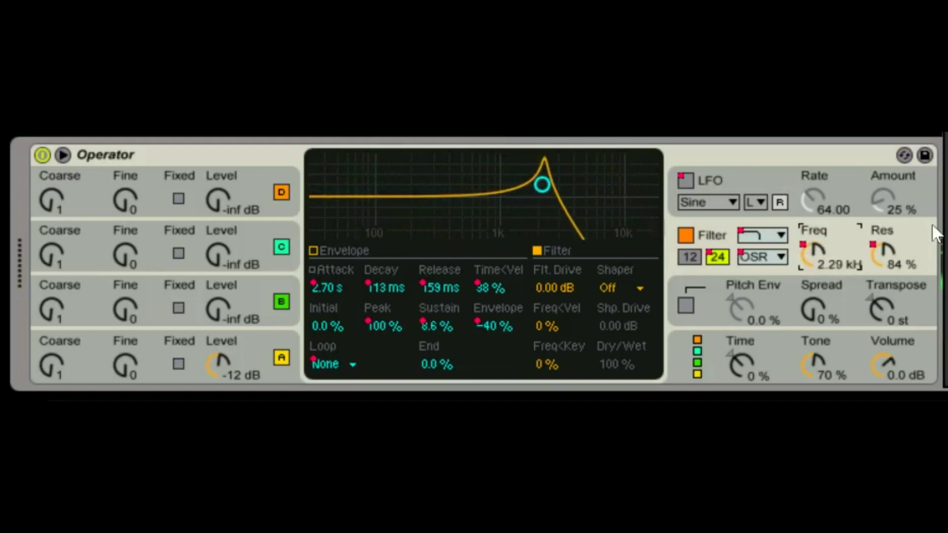
{"action": "left_click_drag", "start_coordinate": [896, 256], "coordinate": [896, 288]}
{"action": "left_click", "coordinate": [800, 242]}
{"action": "left_click_drag", "start_coordinate": [814, 253], "coordinate": [814, 259]}
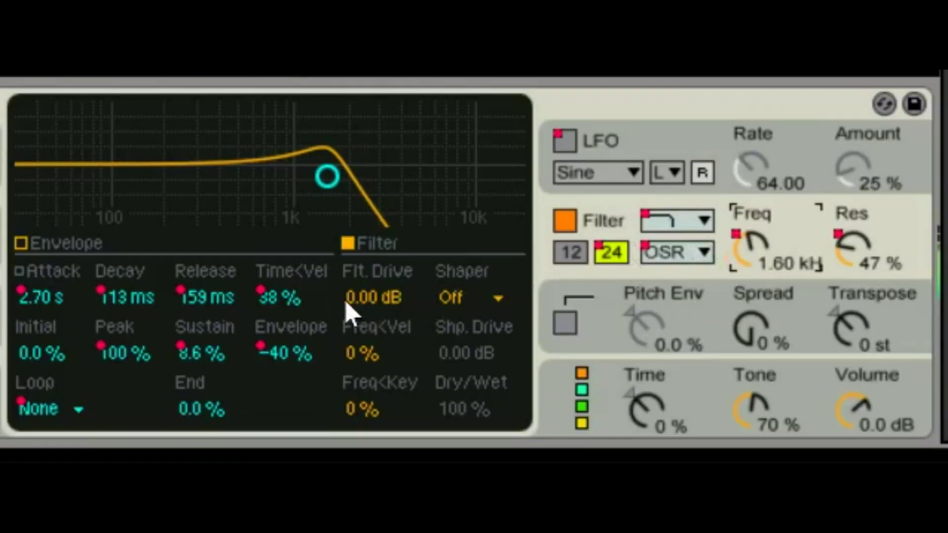
Step: Boost the filter drive and audition the Soft, Hard, Sine and 4Bit shapers
{"action": "left_click_drag", "start_coordinate": [349, 303], "coordinate": [349, 252]}
{"action": "left_click", "coordinate": [467, 306]}
{"action": "left_click", "coordinate": [467, 353]}
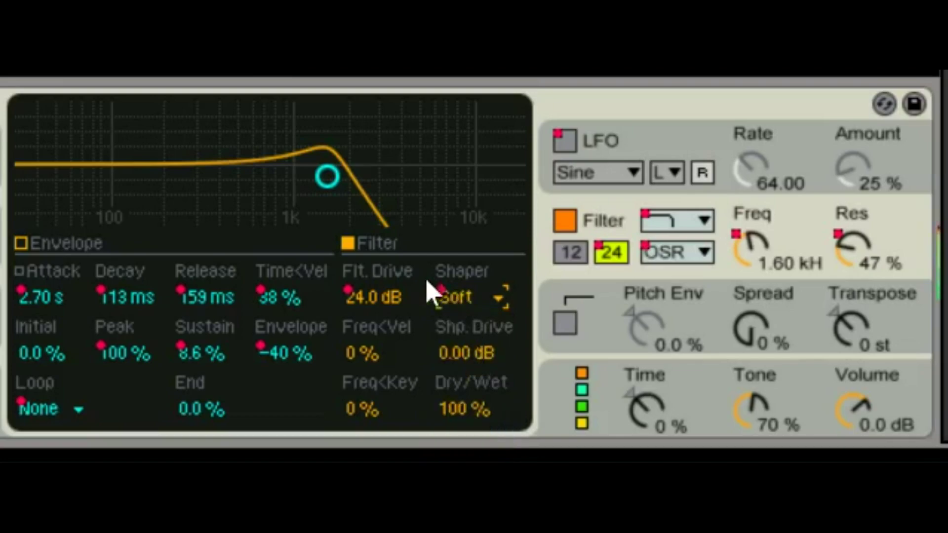
{"action": "left_click", "coordinate": [472, 297]}
{"action": "left_click", "coordinate": [459, 379]}
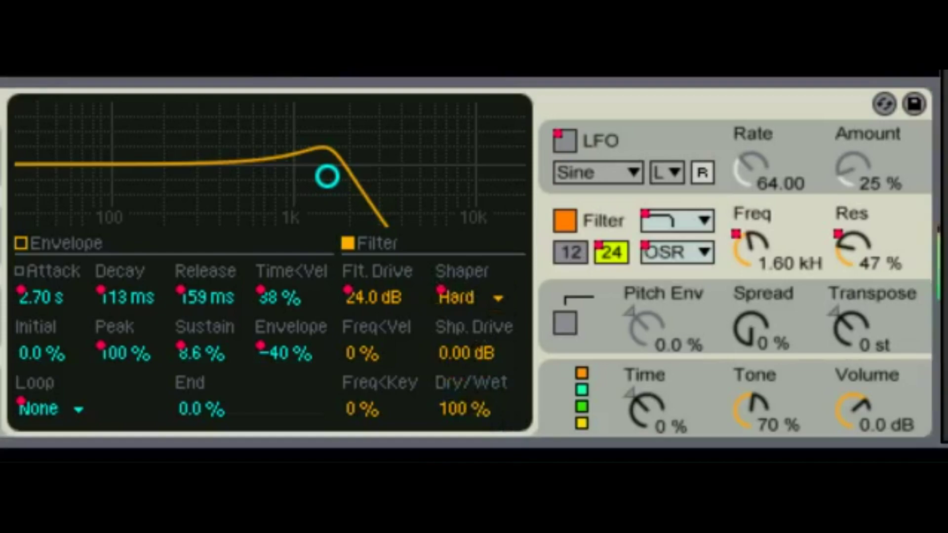
{"action": "left_click", "coordinate": [473, 299]}
{"action": "left_click", "coordinate": [475, 413]}
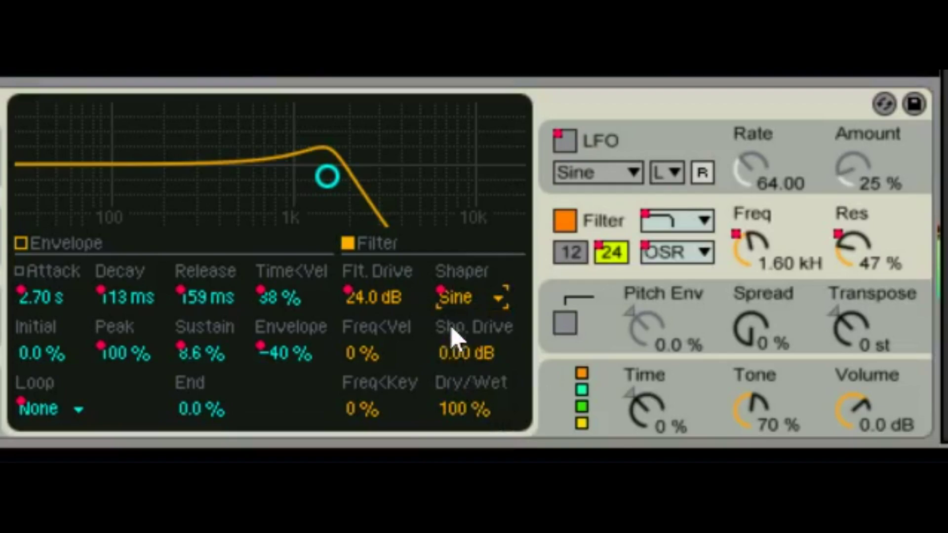
{"action": "left_click", "coordinate": [452, 299]}
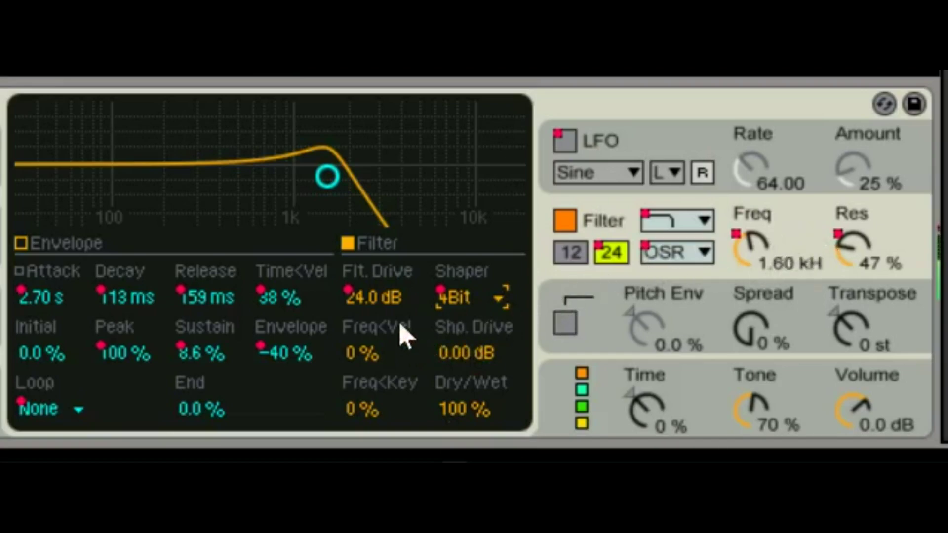
Step: Trim the filter drive to 15.0 dB and switch the shaper back to Soft, circuit unchanged
{"action": "mouse_move", "coordinate": [377, 297]}
{"action": "left_mouse_down"}
{"action": "mouse_move", "coordinate": [378, 321]}
{"action": "mouse_move", "coordinate": [380, 306]}
{"action": "left_mouse_up"}
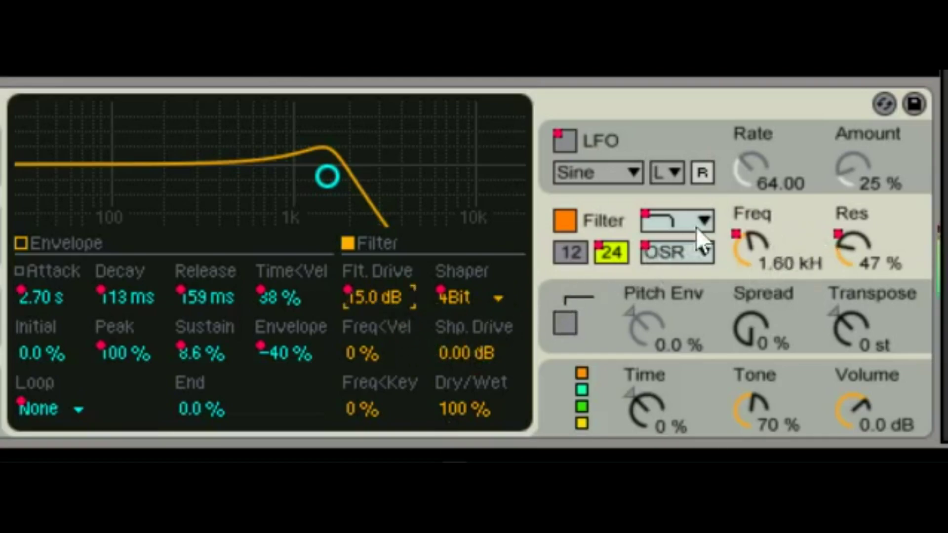
{"action": "left_click", "coordinate": [682, 253]}
{"action": "key", "text": "Escape"}
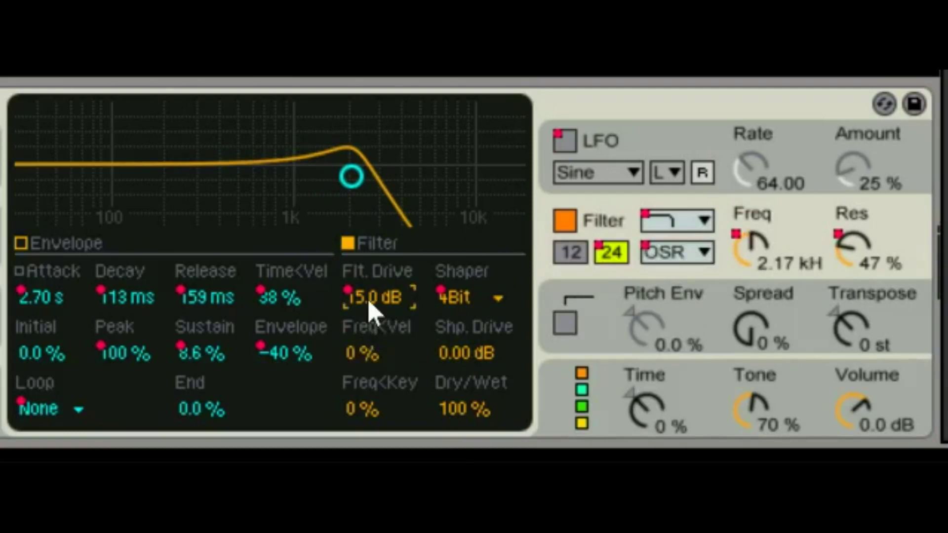
{"action": "left_click", "coordinate": [469, 297]}
{"action": "left_click", "coordinate": [474, 353]}
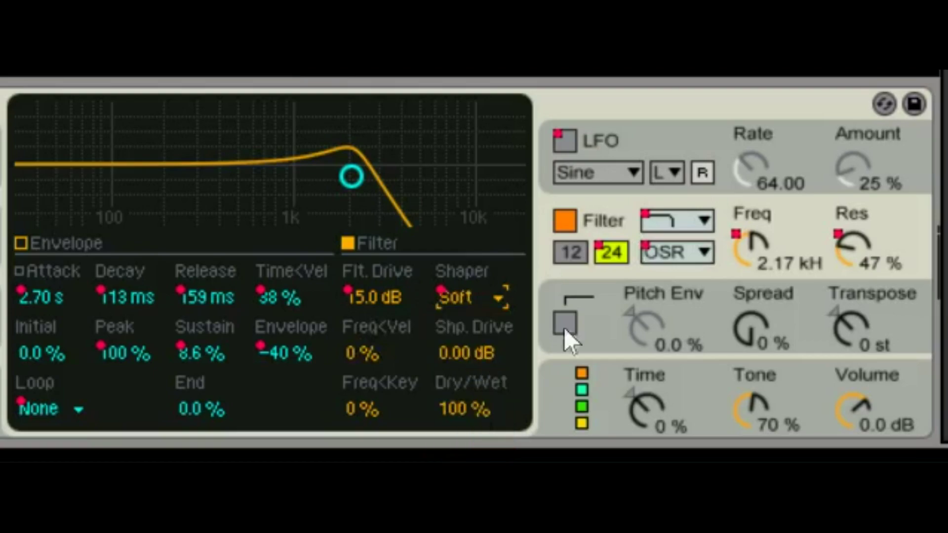
{"action": "left_click", "coordinate": [704, 253]}
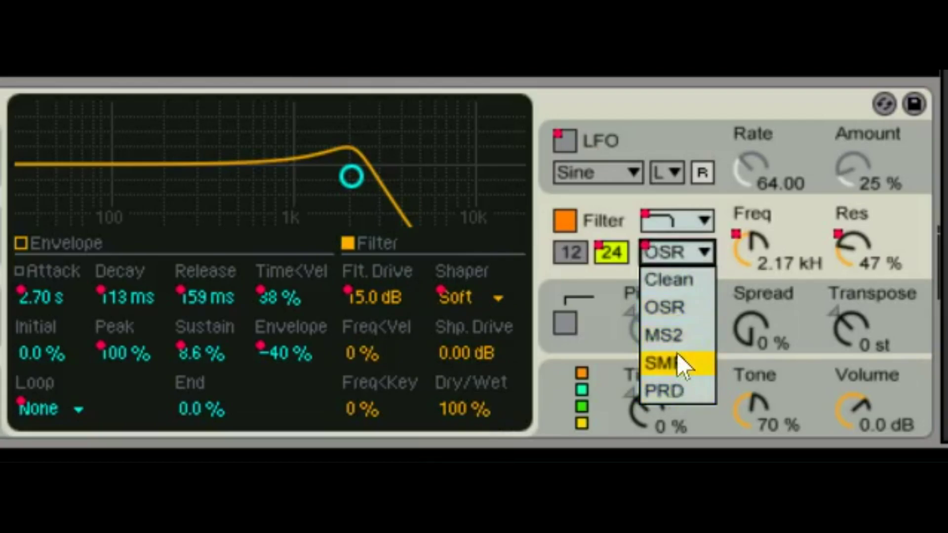
Step: Check the filter shape and circuit choices, keeping low-pass and the OSR circuit
{"action": "left_click", "coordinate": [673, 222]}
{"action": "left_click", "coordinate": [673, 224]}
{"action": "left_click", "coordinate": [671, 223]}
{"action": "left_click", "coordinate": [669, 253]}
{"action": "left_click", "coordinate": [624, 209]}
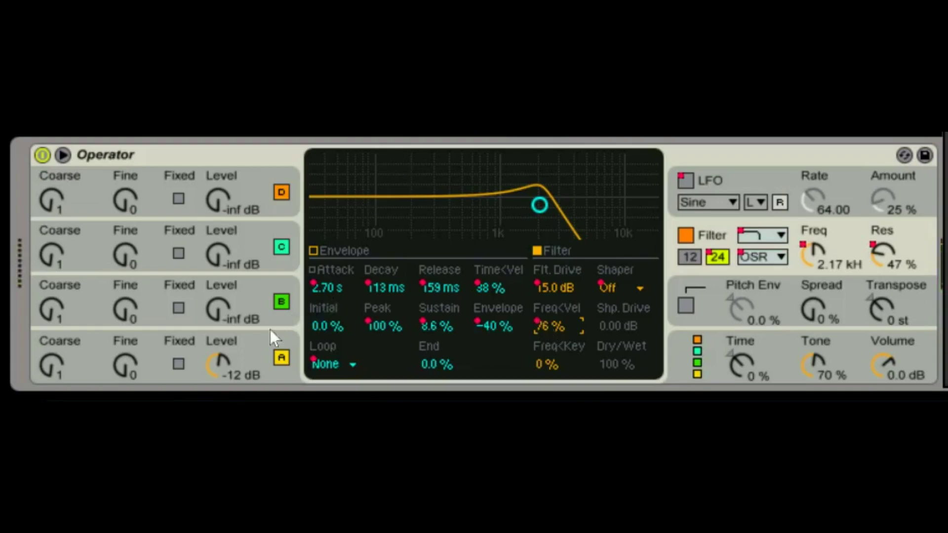
Step: Give oscillator A's envelope a 0.35 ms attack and a 2.72 s release
{"action": "left_click", "coordinate": [257, 339]}
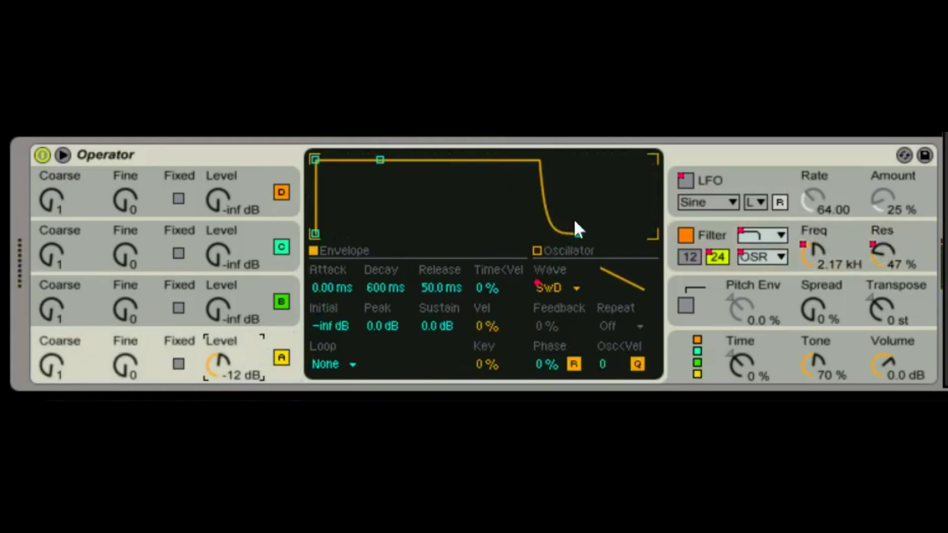
{"action": "left_click_drag", "start_coordinate": [578, 234], "coordinate": [632, 233]}
{"action": "left_click_drag", "start_coordinate": [318, 163], "coordinate": [328, 163]}
{"action": "left_click_drag", "start_coordinate": [435, 288], "coordinate": [434, 301]}
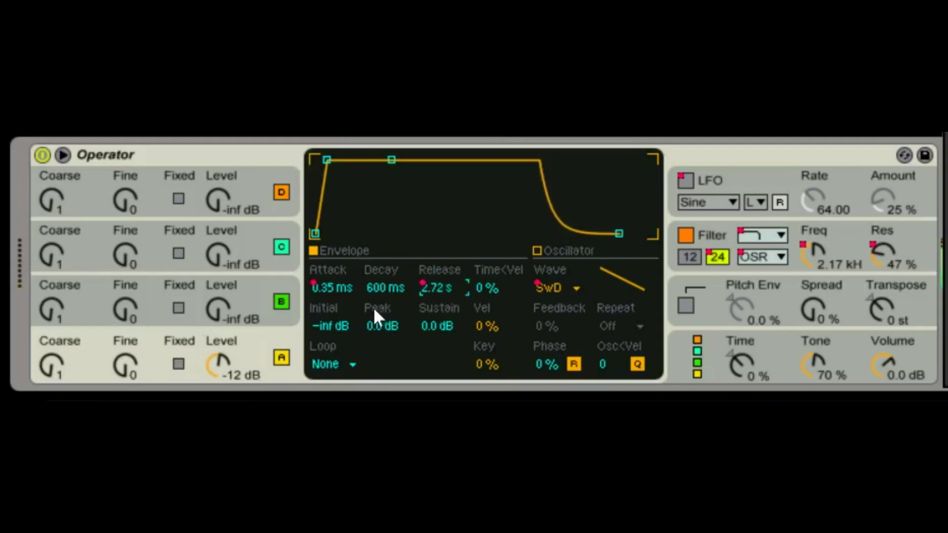
{"action": "left_click", "coordinate": [730, 229]}
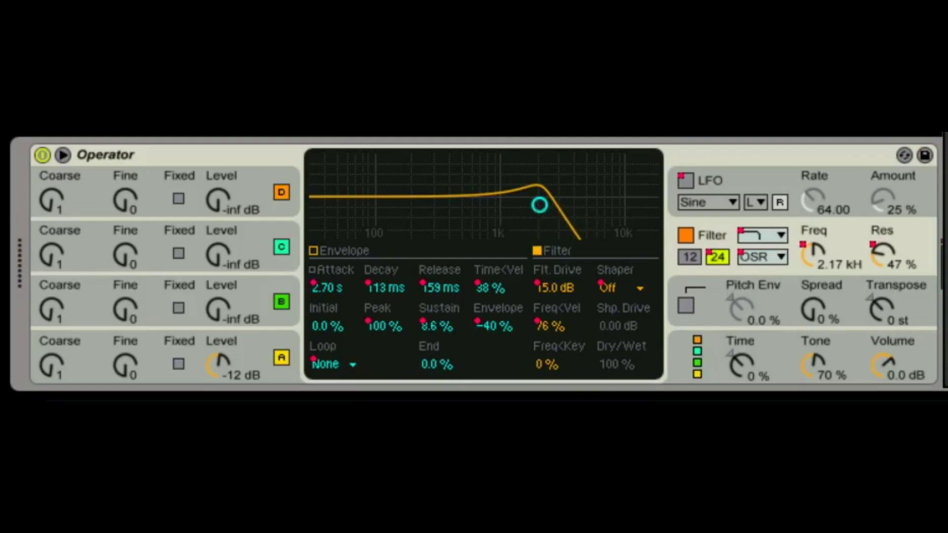
Step: Set cutoff to 2.67 kHz with 30% resonance and give Freq<Key a positive amount
{"action": "left_click_drag", "start_coordinate": [537, 205], "coordinate": [519, 215]}
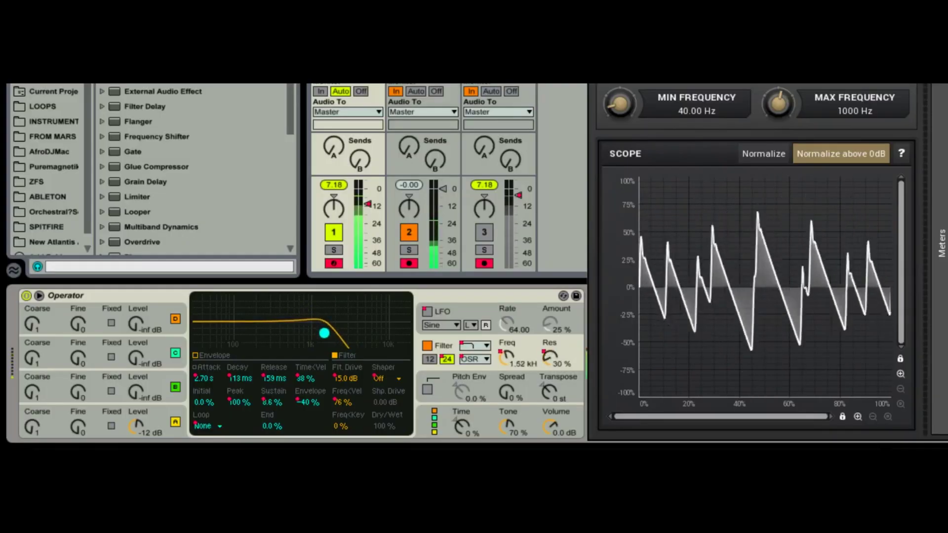
{"action": "left_click_drag", "start_coordinate": [324, 334], "coordinate": [342, 334]}
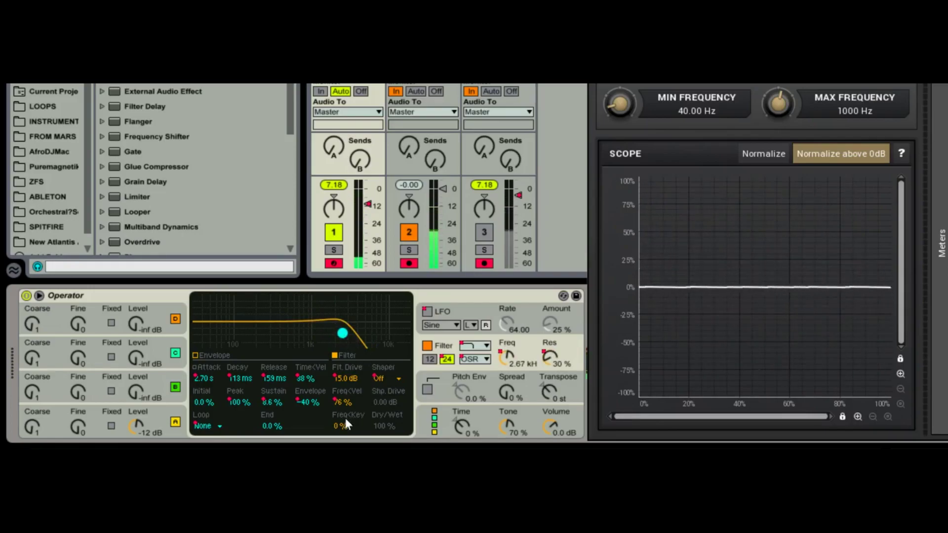
{"action": "mouse_move", "coordinate": [341, 426]}
{"action": "left_mouse_down"}
{"action": "mouse_move", "coordinate": [341, 410]}
{"action": "mouse_move", "coordinate": [341, 441]}
{"action": "left_mouse_up"}
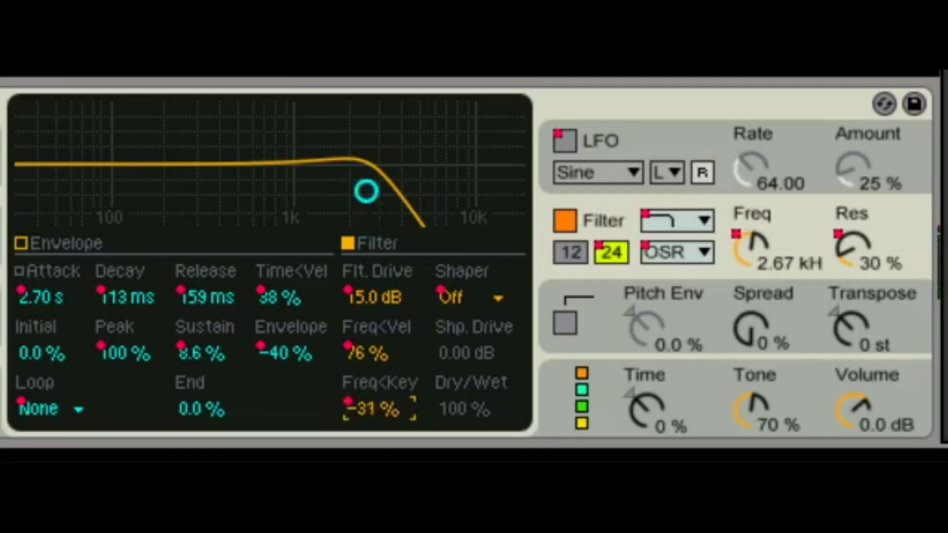
{"action": "left_click_drag", "start_coordinate": [371, 400], "coordinate": [366, 432]}
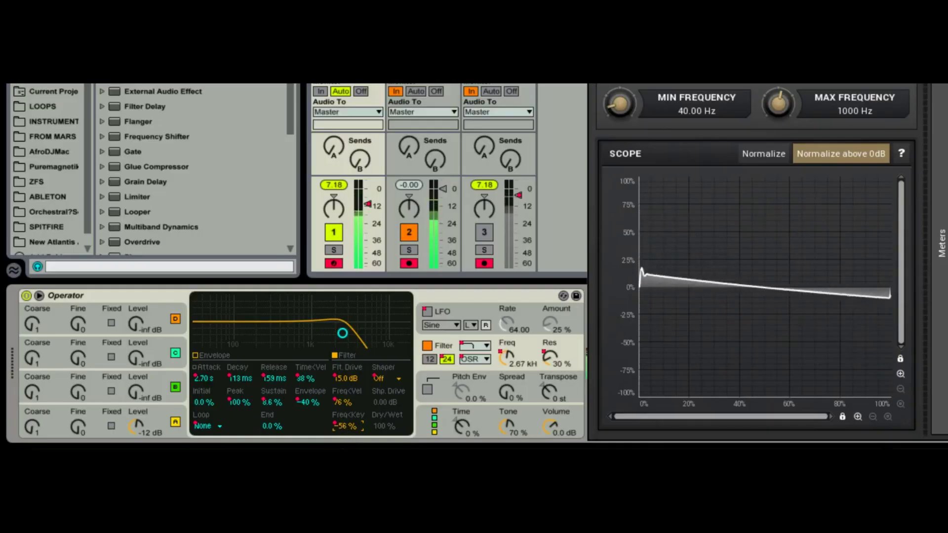
{"action": "left_click_drag", "start_coordinate": [345, 426], "coordinate": [340, 430]}
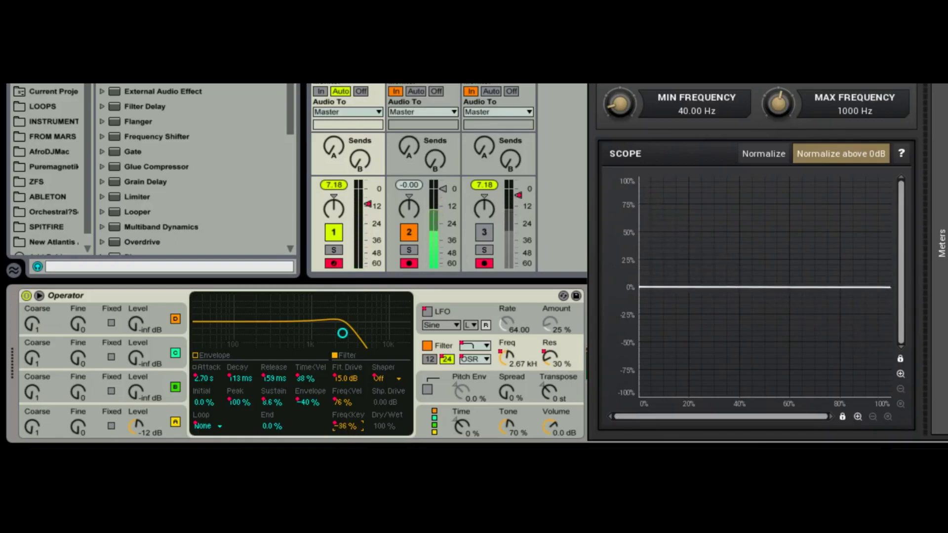
{"action": "left_click_drag", "start_coordinate": [346, 426], "coordinate": [346, 409]}
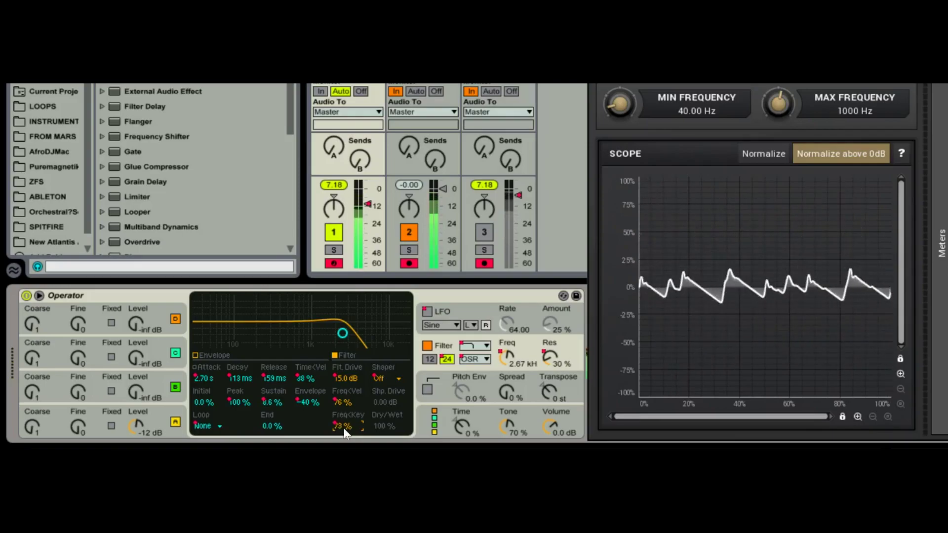
Step: Switch the shaper to Hard with 8.25 dB drive, comparing it against Off
{"action": "left_click", "coordinate": [390, 377]}
{"action": "left_click", "coordinate": [381, 410]}
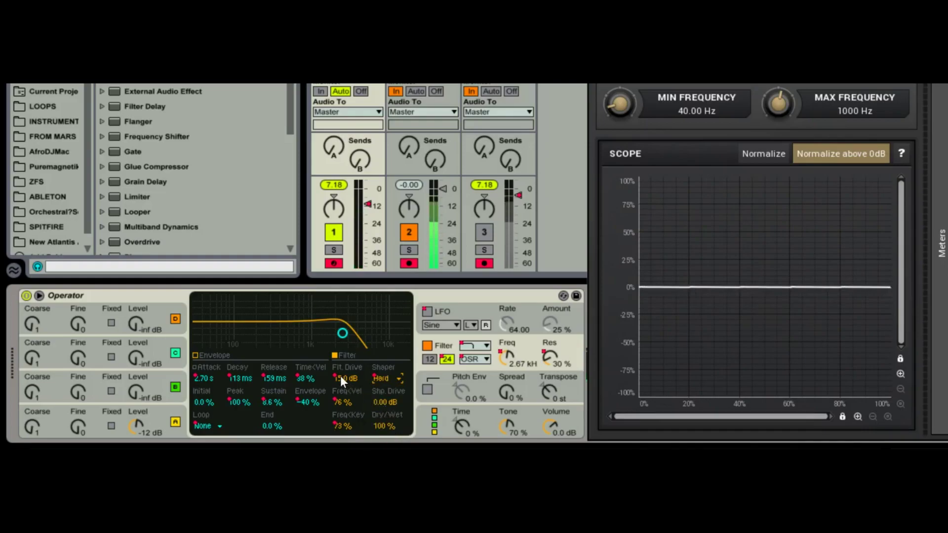
{"action": "left_click_drag", "start_coordinate": [385, 402], "coordinate": [384, 380]}
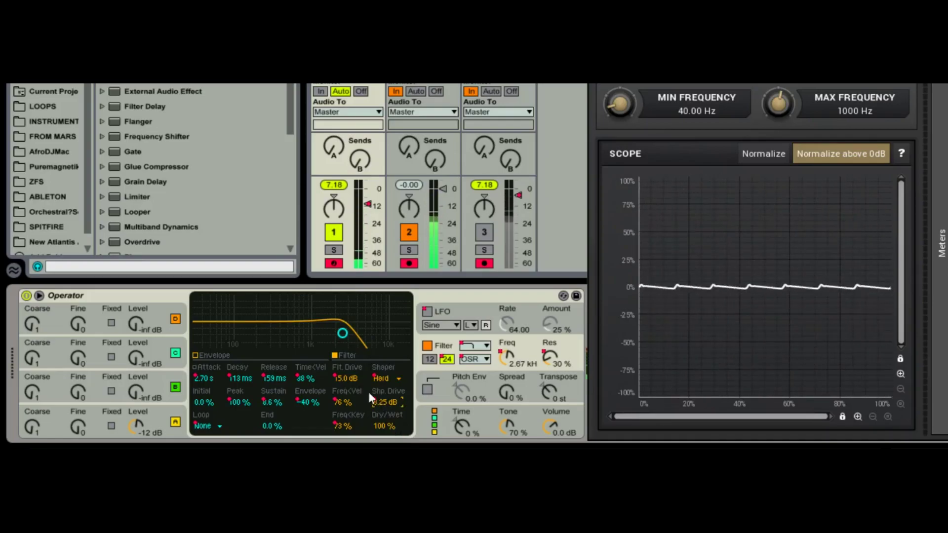
{"action": "left_click", "coordinate": [375, 382]}
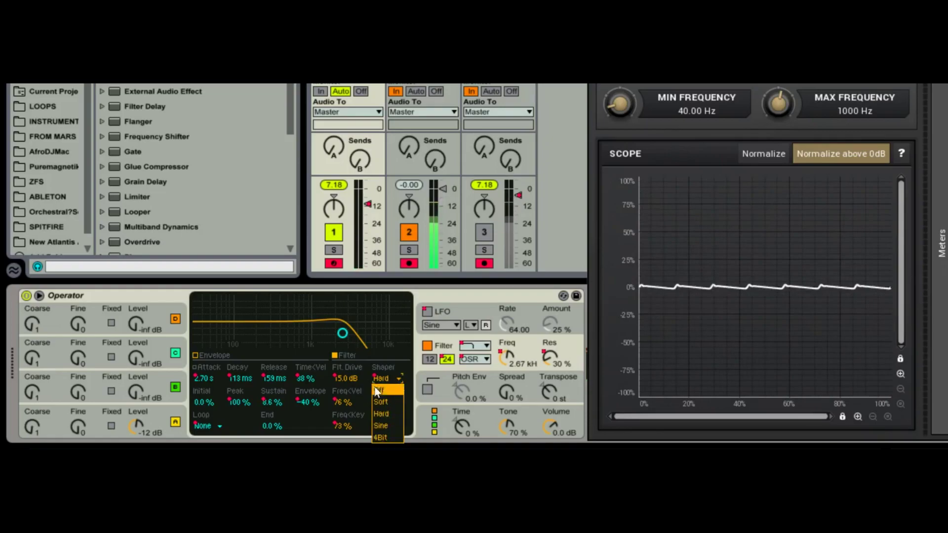
{"action": "left_click", "coordinate": [378, 390]}
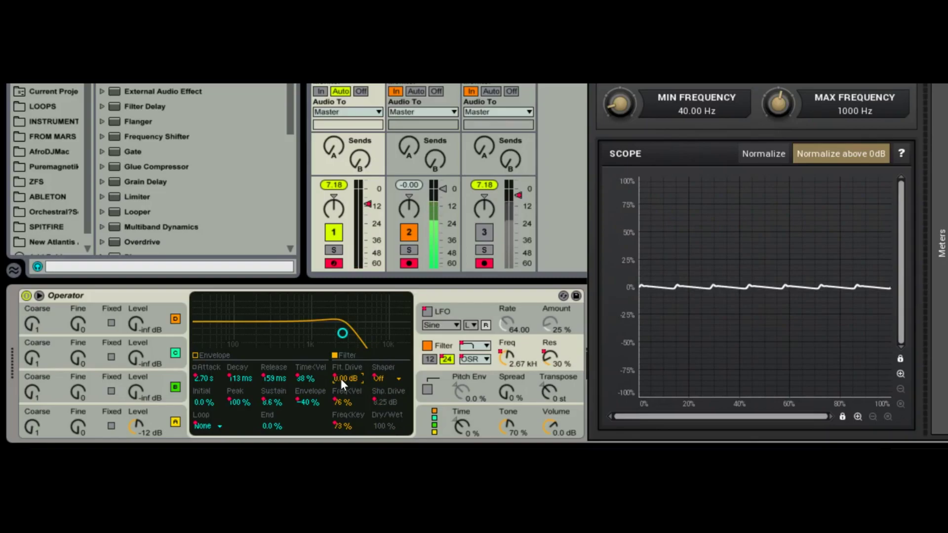
{"action": "left_click", "coordinate": [384, 379]}
{"action": "left_click", "coordinate": [389, 413]}
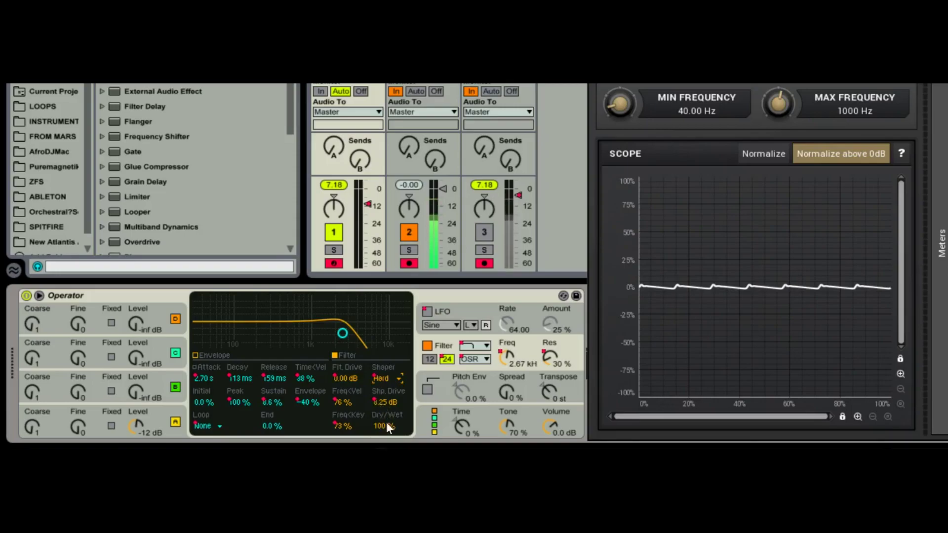
Step: Raise shaper drive to 12.0 dB and return Dry/Wet to 100% after trying a dry blend
{"action": "left_click_drag", "start_coordinate": [387, 423], "coordinate": [388, 444]}
{"action": "right_click", "coordinate": [384, 401]}
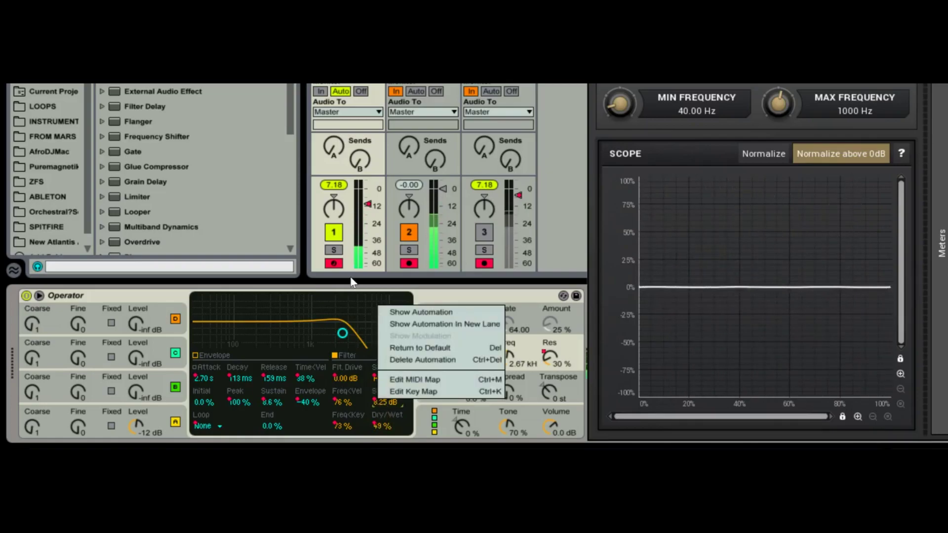
{"action": "left_click", "coordinate": [348, 374]}
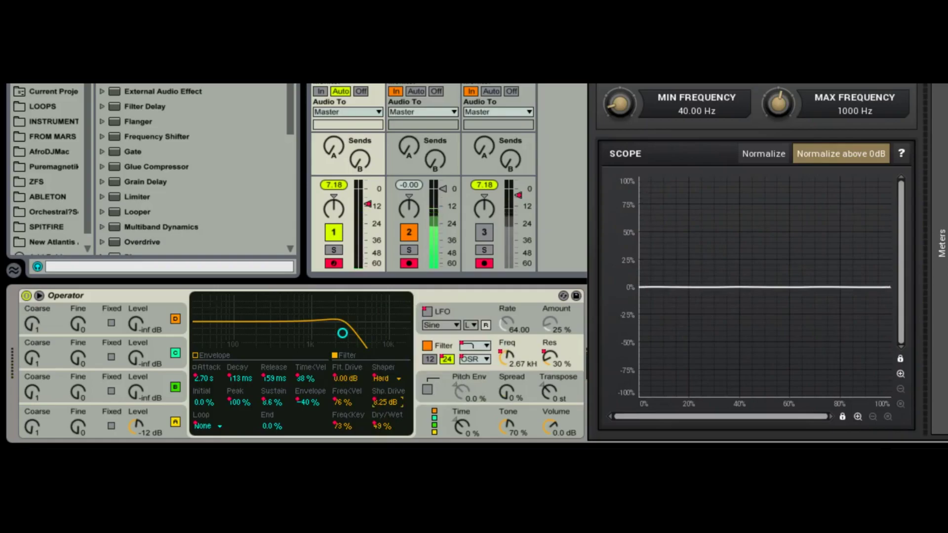
{"action": "left_click", "coordinate": [324, 375]}
{"action": "left_click", "coordinate": [343, 378]}
{"action": "left_click_drag", "start_coordinate": [381, 402], "coordinate": [380, 385]}
{"action": "left_click_drag", "start_coordinate": [383, 426], "coordinate": [383, 390]}
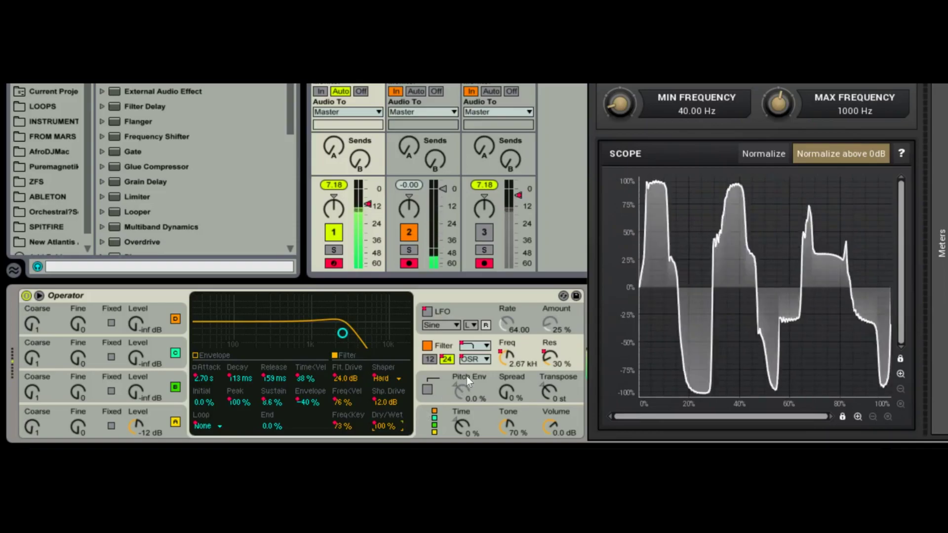
Step: Give operator B the Sq6 square wave
{"action": "left_click", "coordinate": [160, 411]}
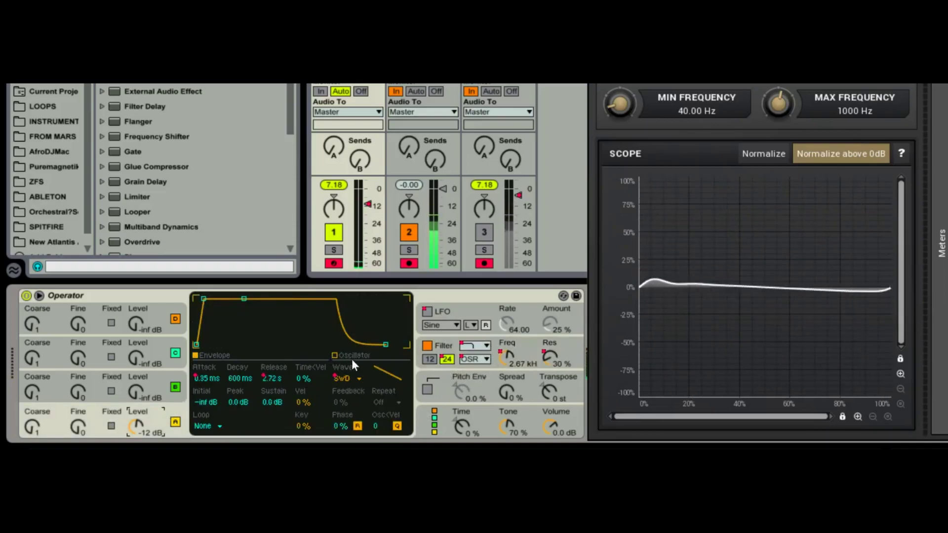
{"action": "left_click", "coordinate": [167, 384]}
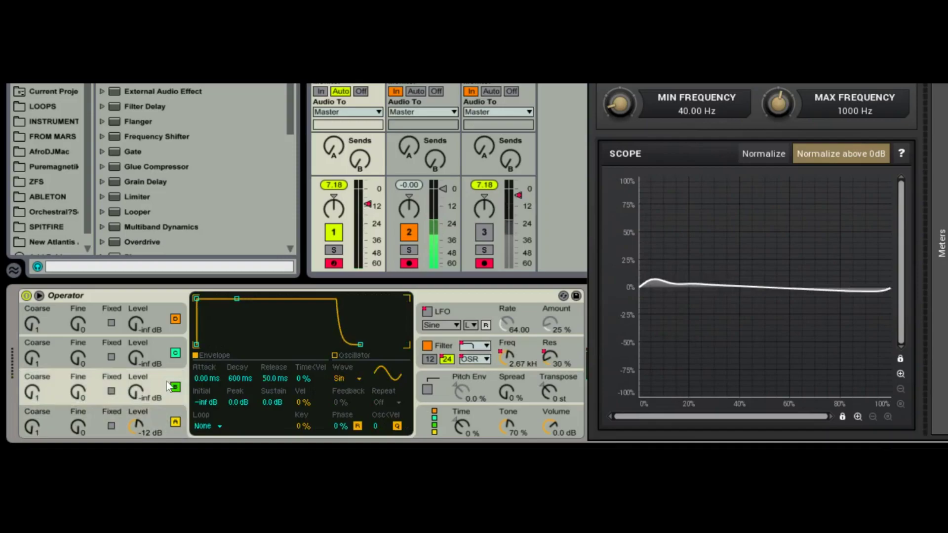
{"action": "left_click", "coordinate": [335, 378]}
{"action": "left_click", "coordinate": [345, 260]}
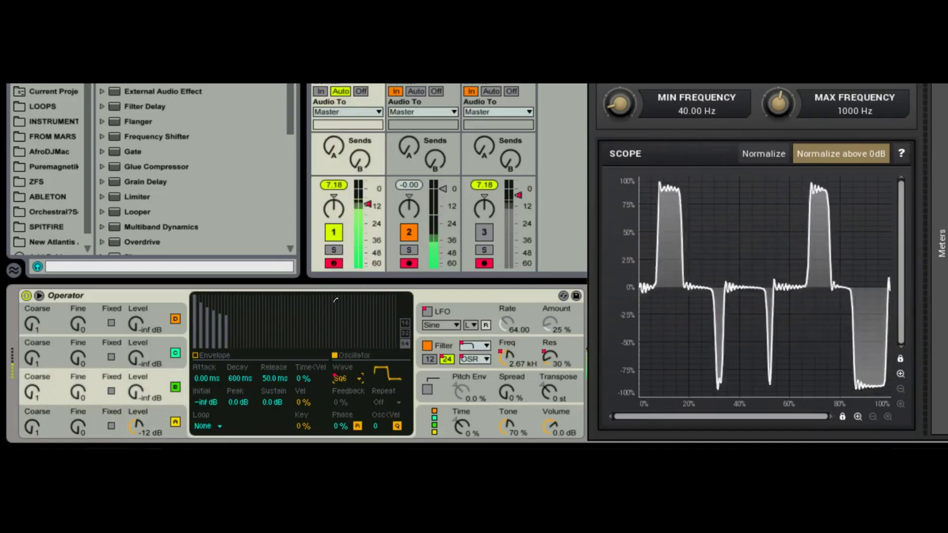
Step: Mix operator C in at -21 dB and operator B at -16 dB
{"action": "left_click", "coordinate": [153, 348]}
{"action": "left_click_drag", "start_coordinate": [133, 368], "coordinate": [132, 363]}
{"action": "left_click_drag", "start_coordinate": [134, 397], "coordinate": [133, 392]}
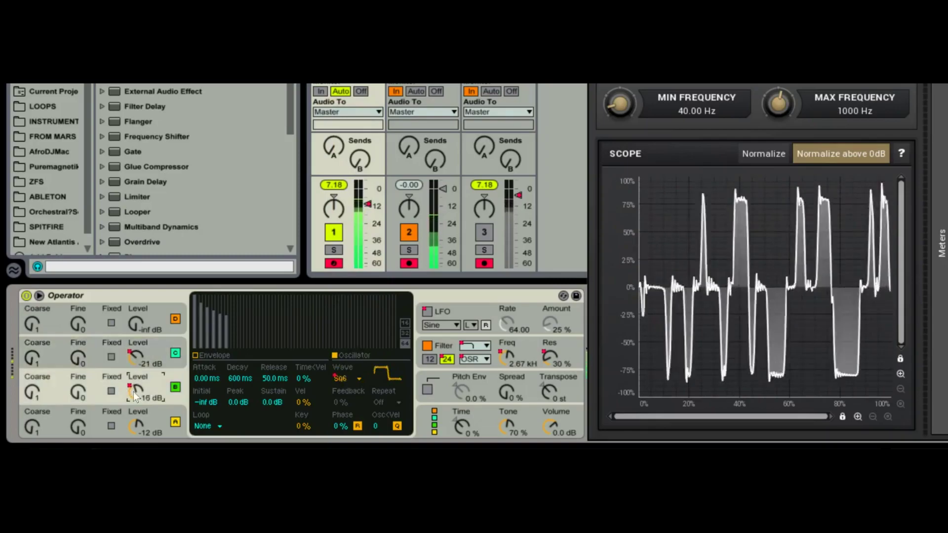
{"action": "left_click", "coordinate": [150, 411]}
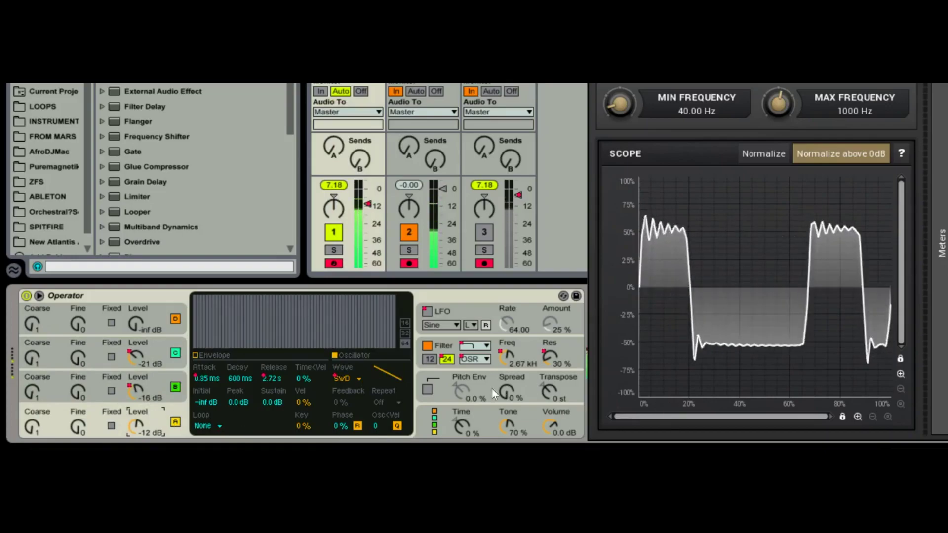
{"action": "left_click", "coordinate": [515, 344]}
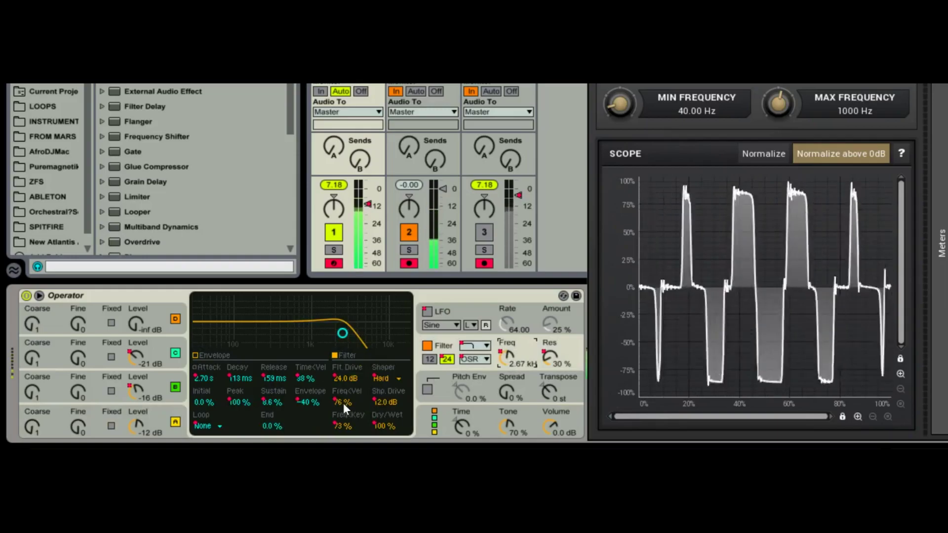
Step: Lower the filter Dry/Wet from 100% to about 11%, fine-tuning by ear
{"action": "left_click_drag", "start_coordinate": [386, 425], "coordinate": [390, 433]}
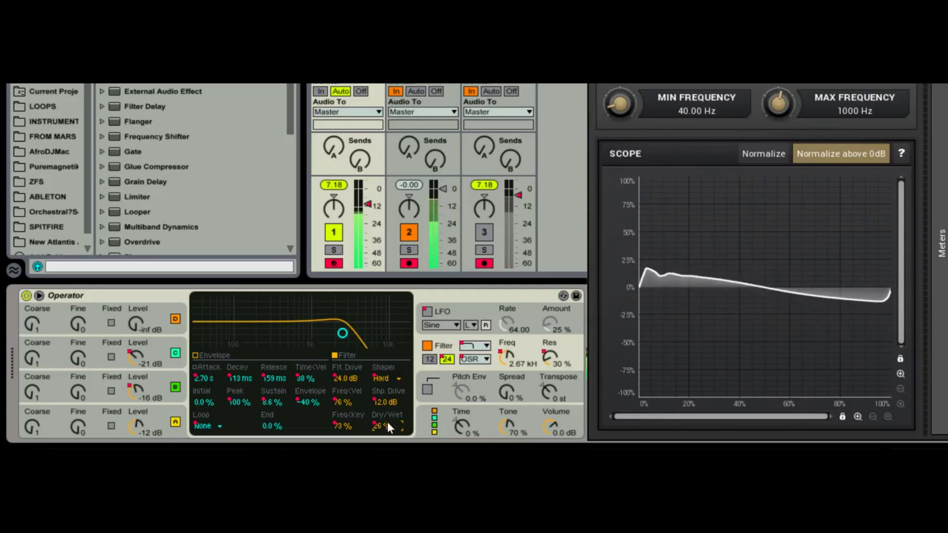
{"action": "left_click_drag", "start_coordinate": [381, 428], "coordinate": [380, 432]}
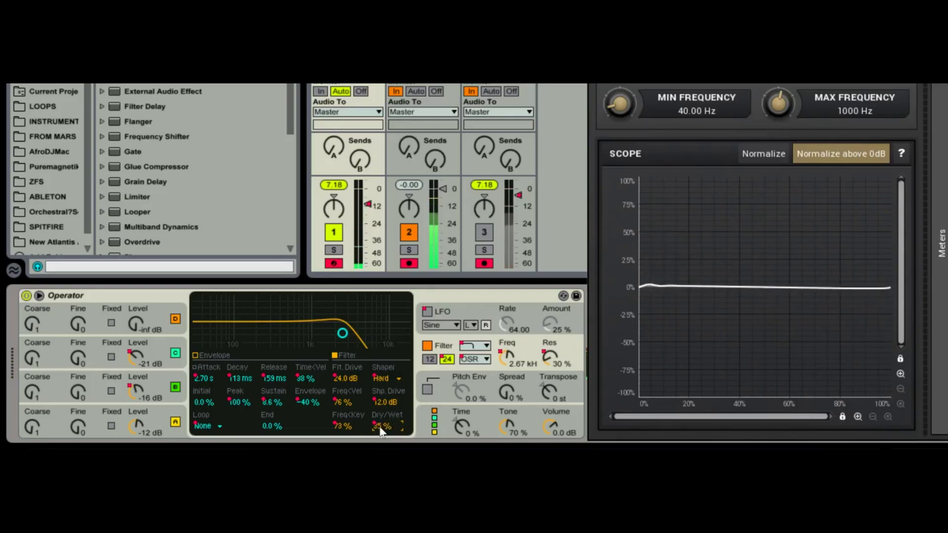
{"action": "mouse_move", "coordinate": [381, 428]}
{"action": "left_mouse_down"}
{"action": "mouse_move", "coordinate": [382, 387]}
{"action": "mouse_move", "coordinate": [381, 414]}
{"action": "left_mouse_up"}
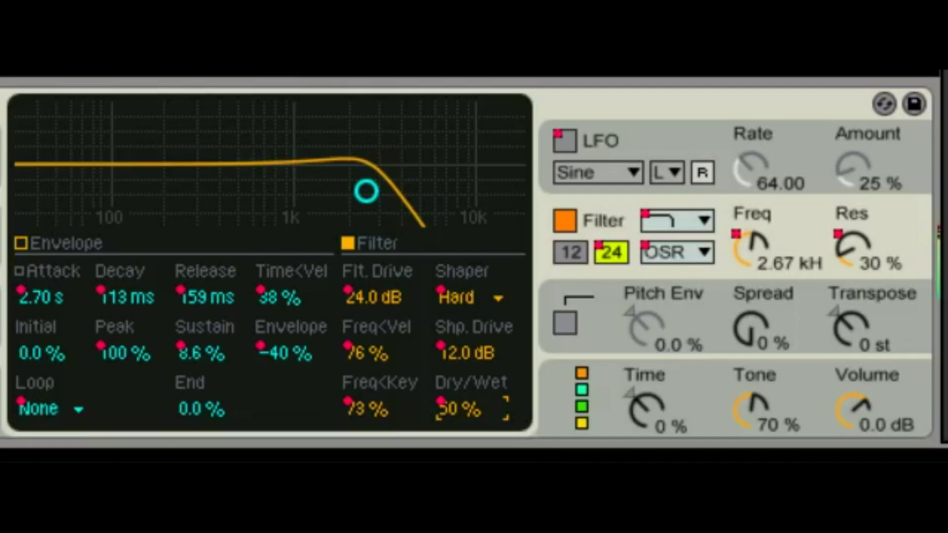
{"action": "left_click_drag", "start_coordinate": [459, 409], "coordinate": [460, 413]}
{"action": "left_click_drag", "start_coordinate": [450, 413], "coordinate": [452, 453]}
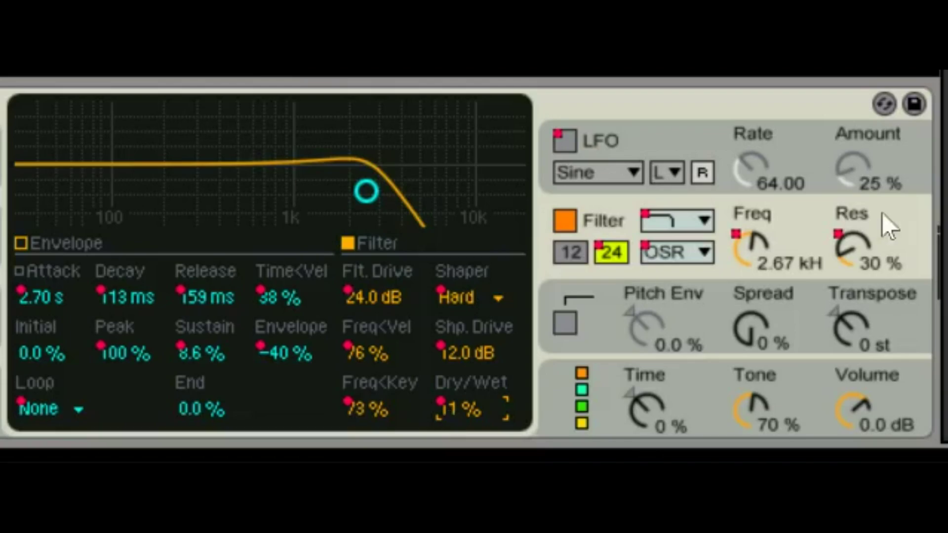
Step: Display the pitch envelope, showing 600 ms decay, +12 st initial and peak, 0.0% amount
{"action": "left_click", "coordinate": [688, 294]}
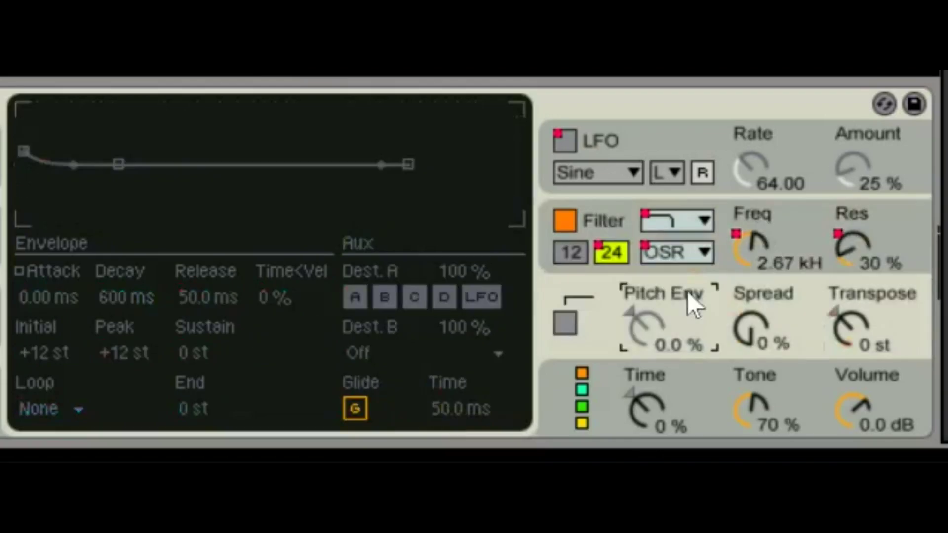